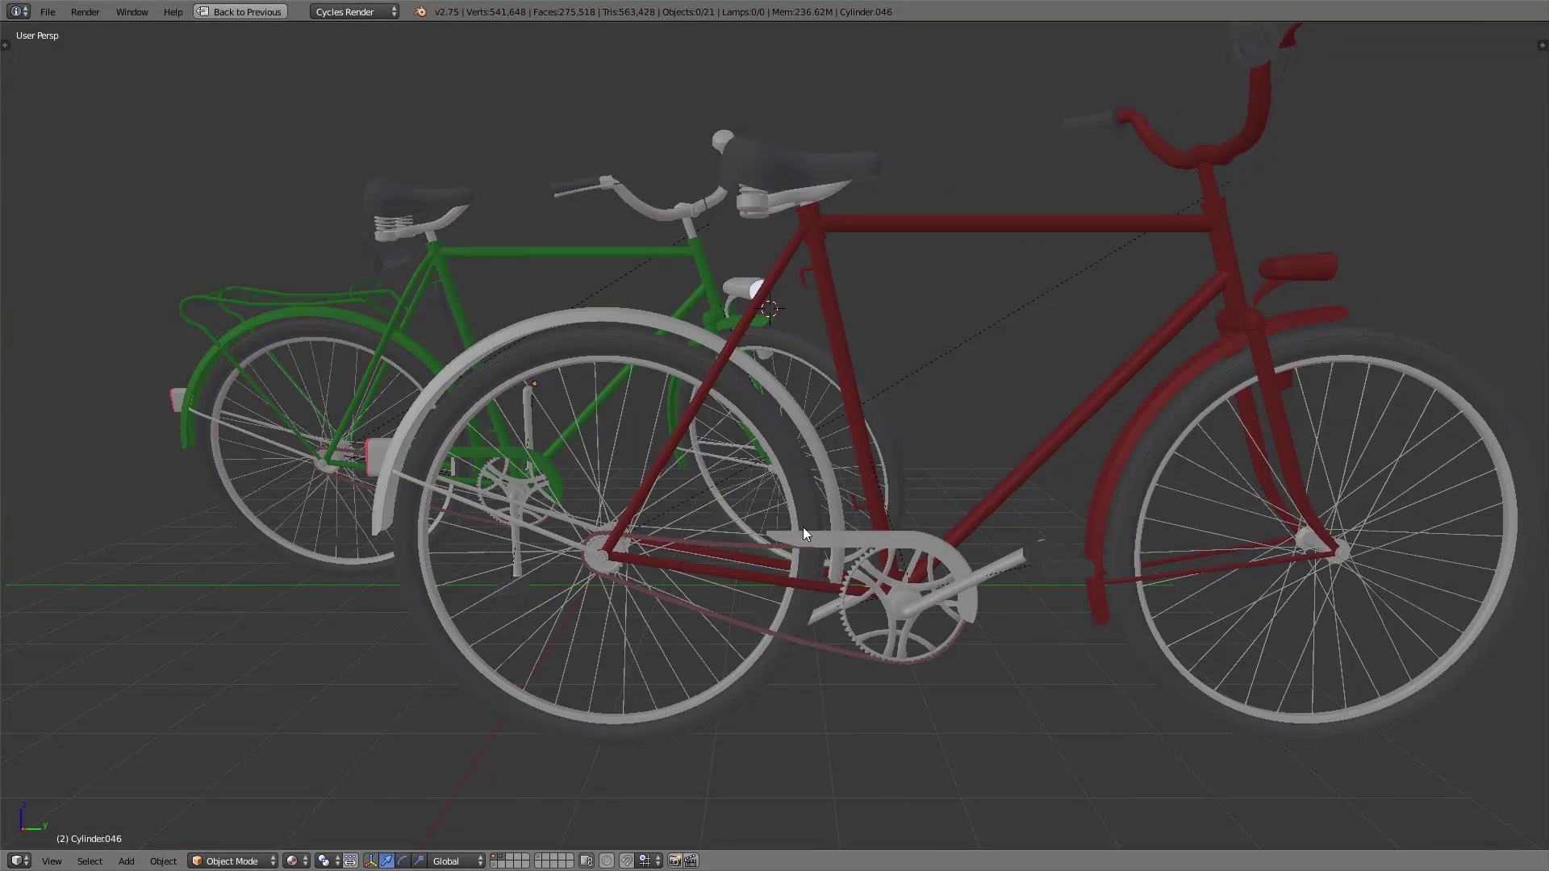
Orbit the view to see the green and red bicycles from the rear three-quarter side
mouse_move(846, 526)
middle_down()
mouse_move(883, 539)
mouse_move(826, 532)
middle_up()
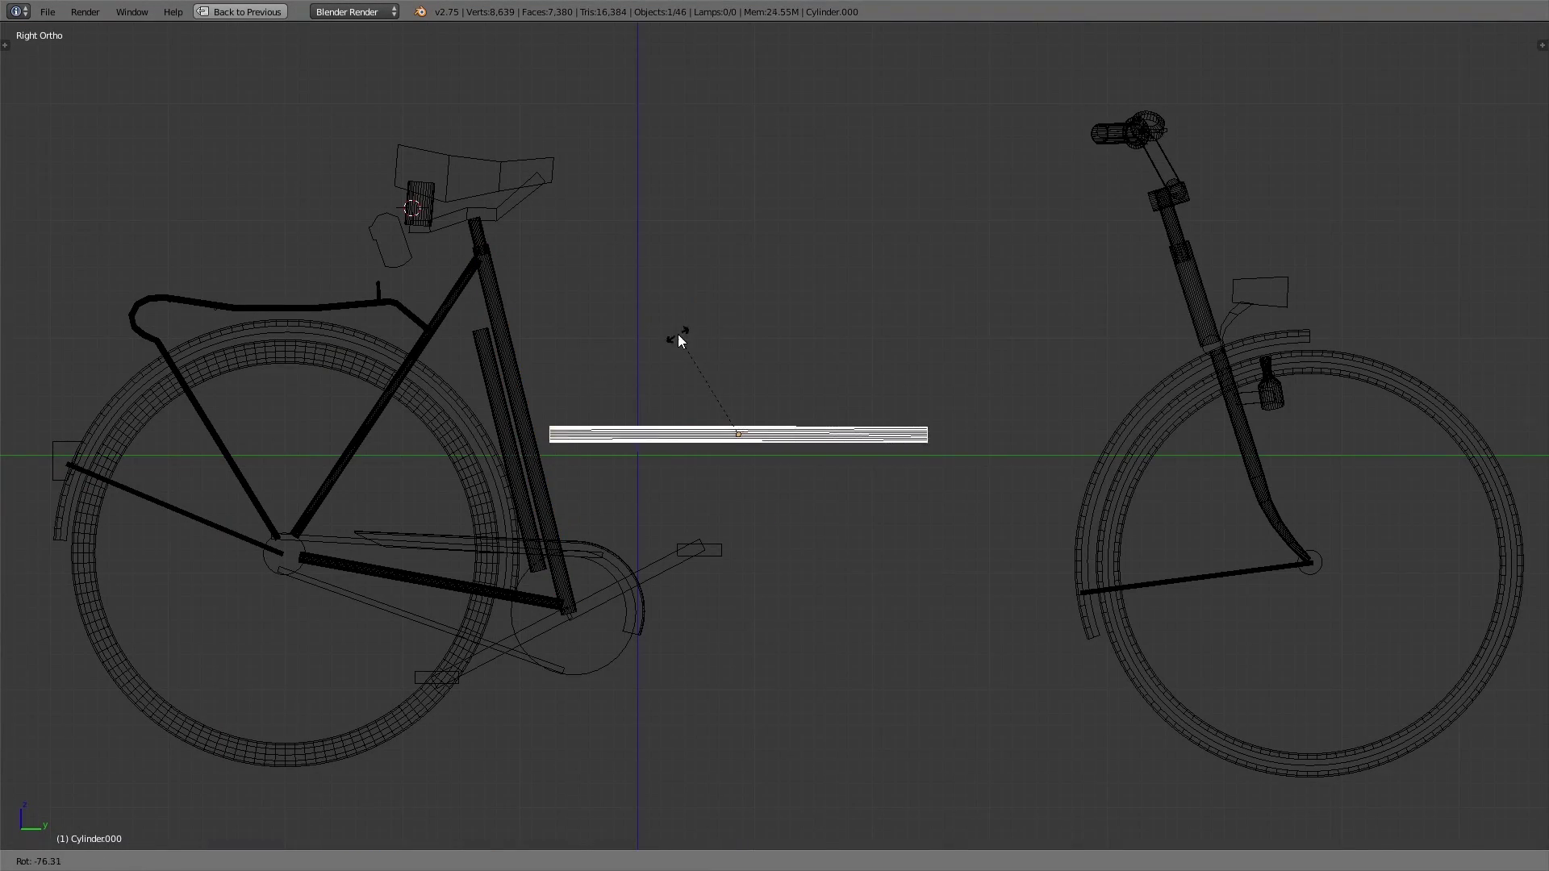
Lay a cylinder flat and stretch it along X into the horizontal top tube
click(678, 336)
key(s)
key(x)
click(907, 281)
Box-select the front fork and wheel assembly and move it to meet the frame
key(b)
drag(1006, 107, 1511, 750)
key(g)
click(1091, 593)
key(g)
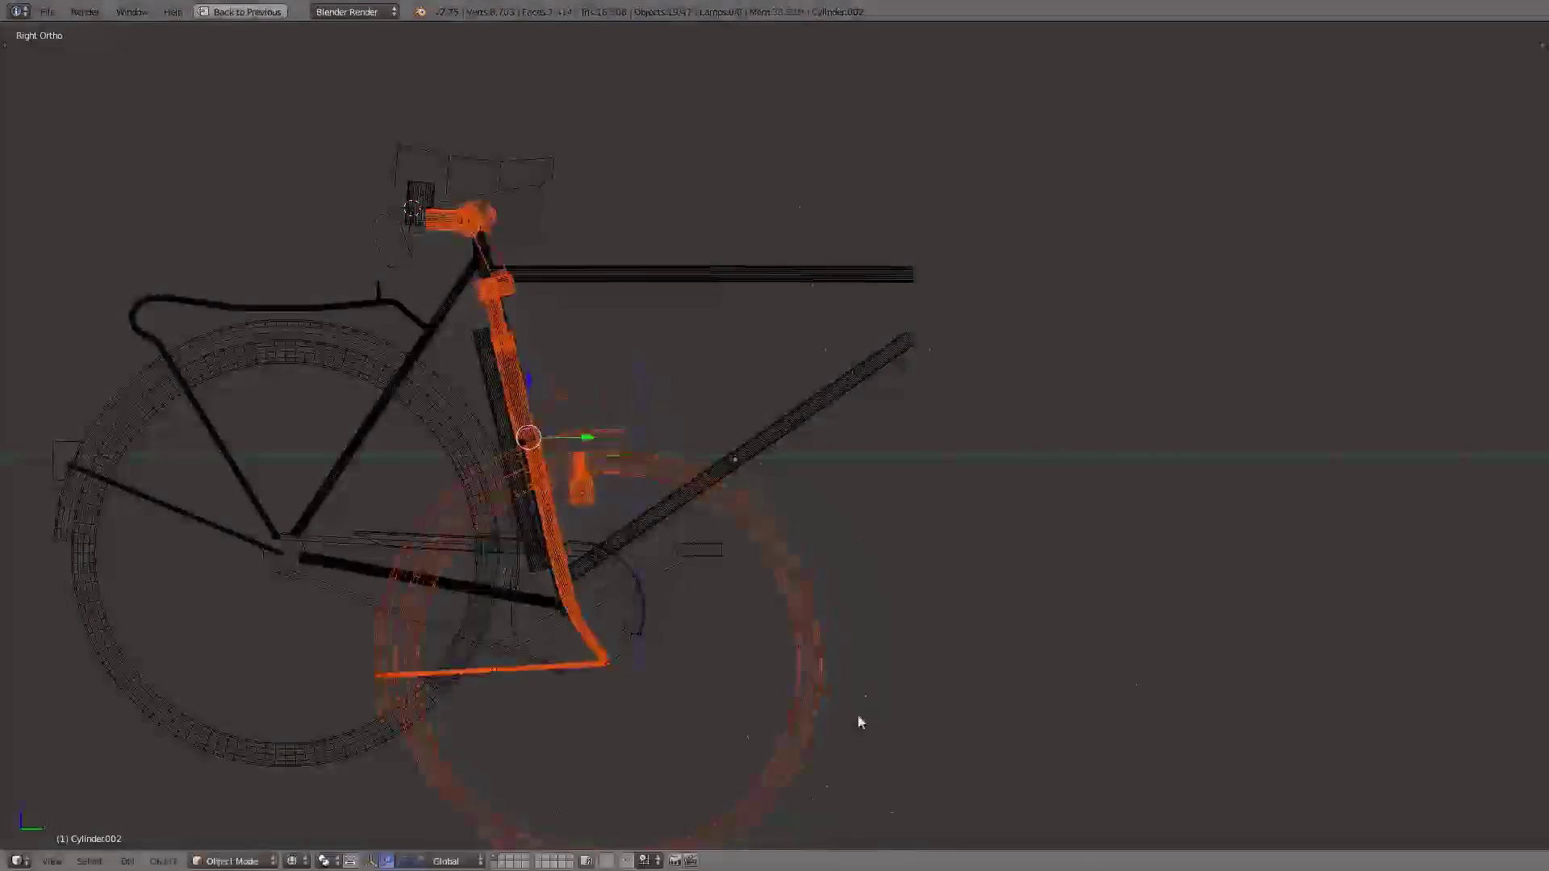
click(1273, 601)
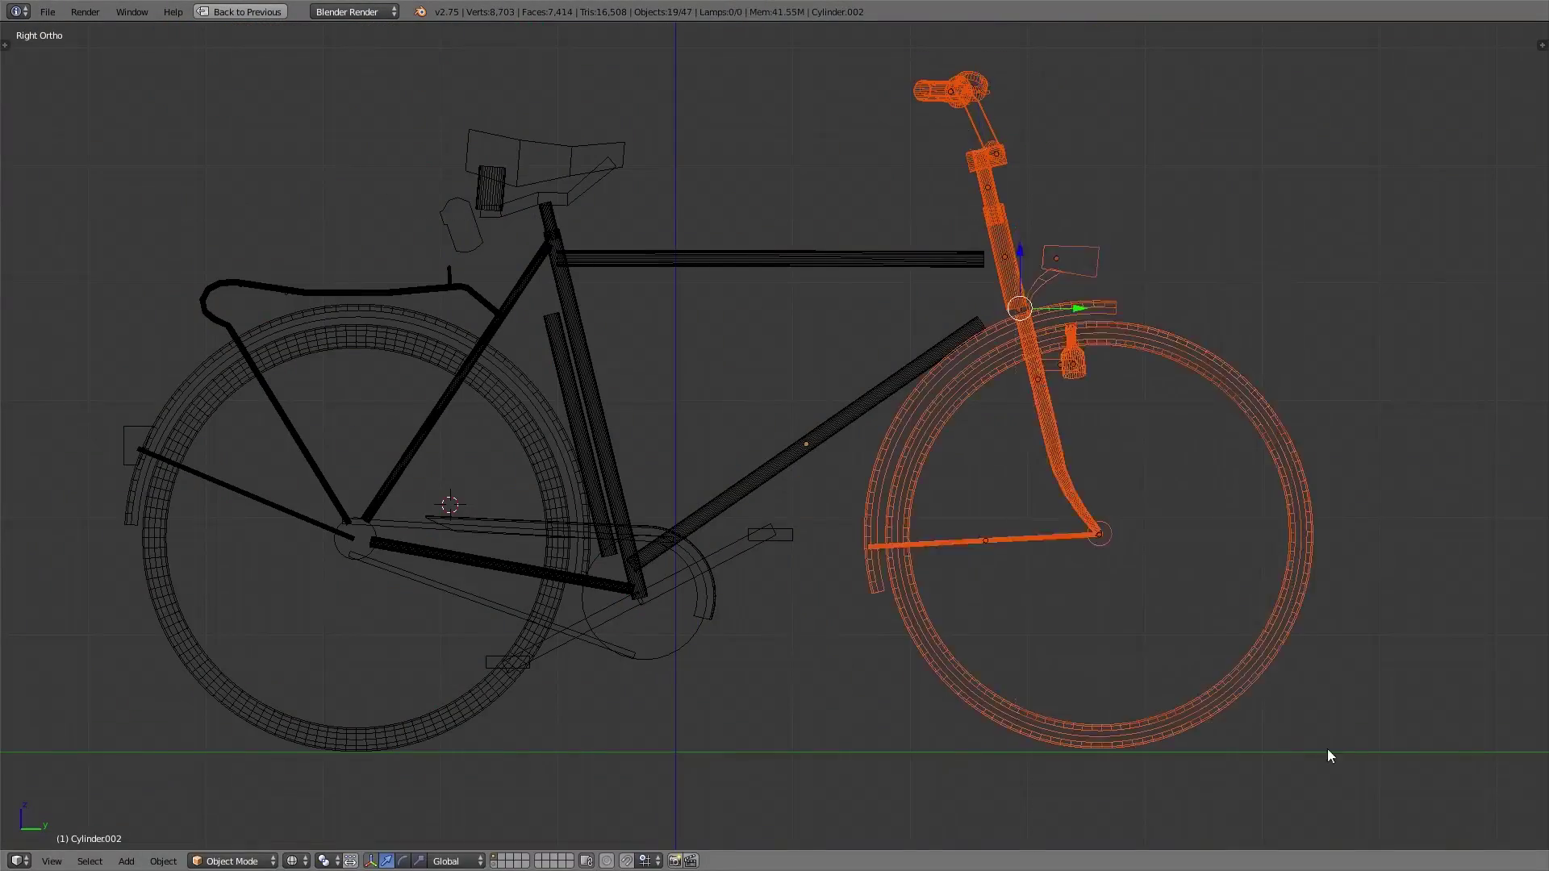
key(g)
Select the down tube, top tube and handlebar parts to reposition the frame joints
click(1073, 594)
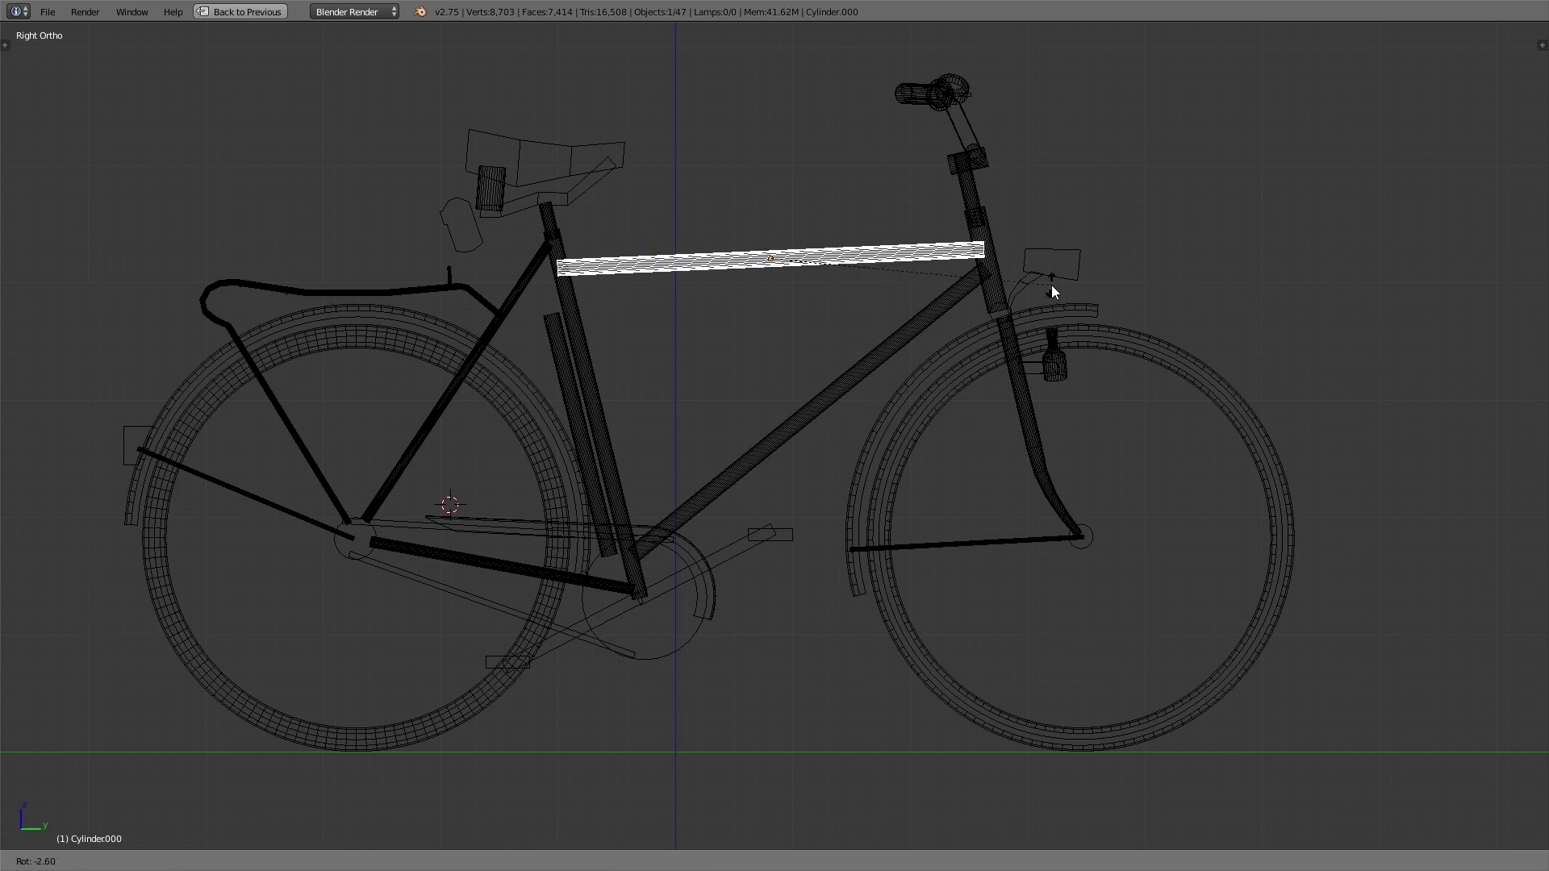
click(927, 231)
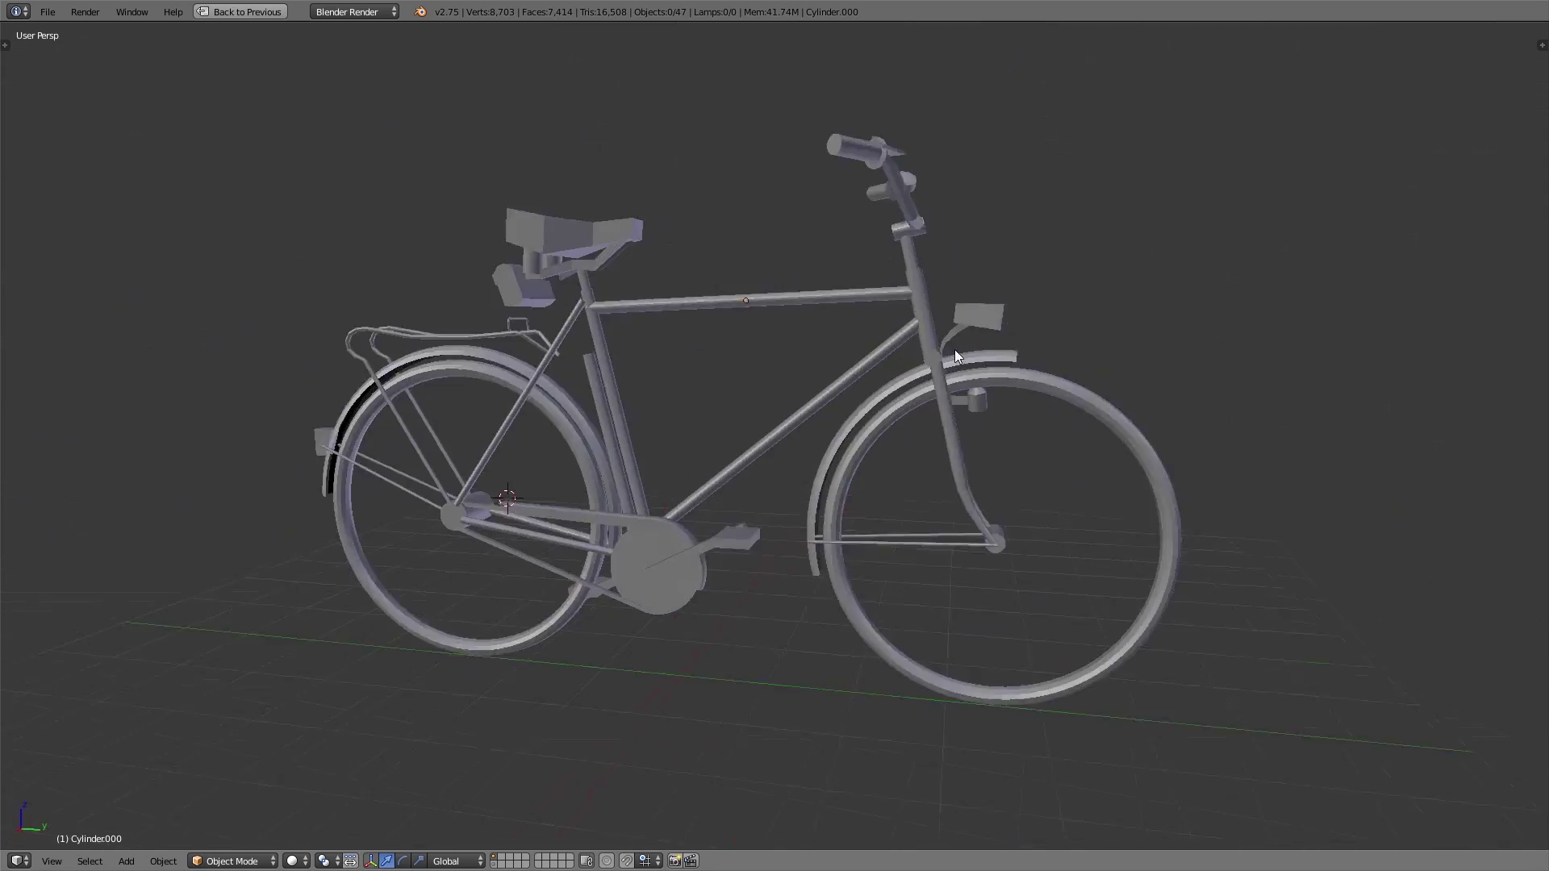
key(b)
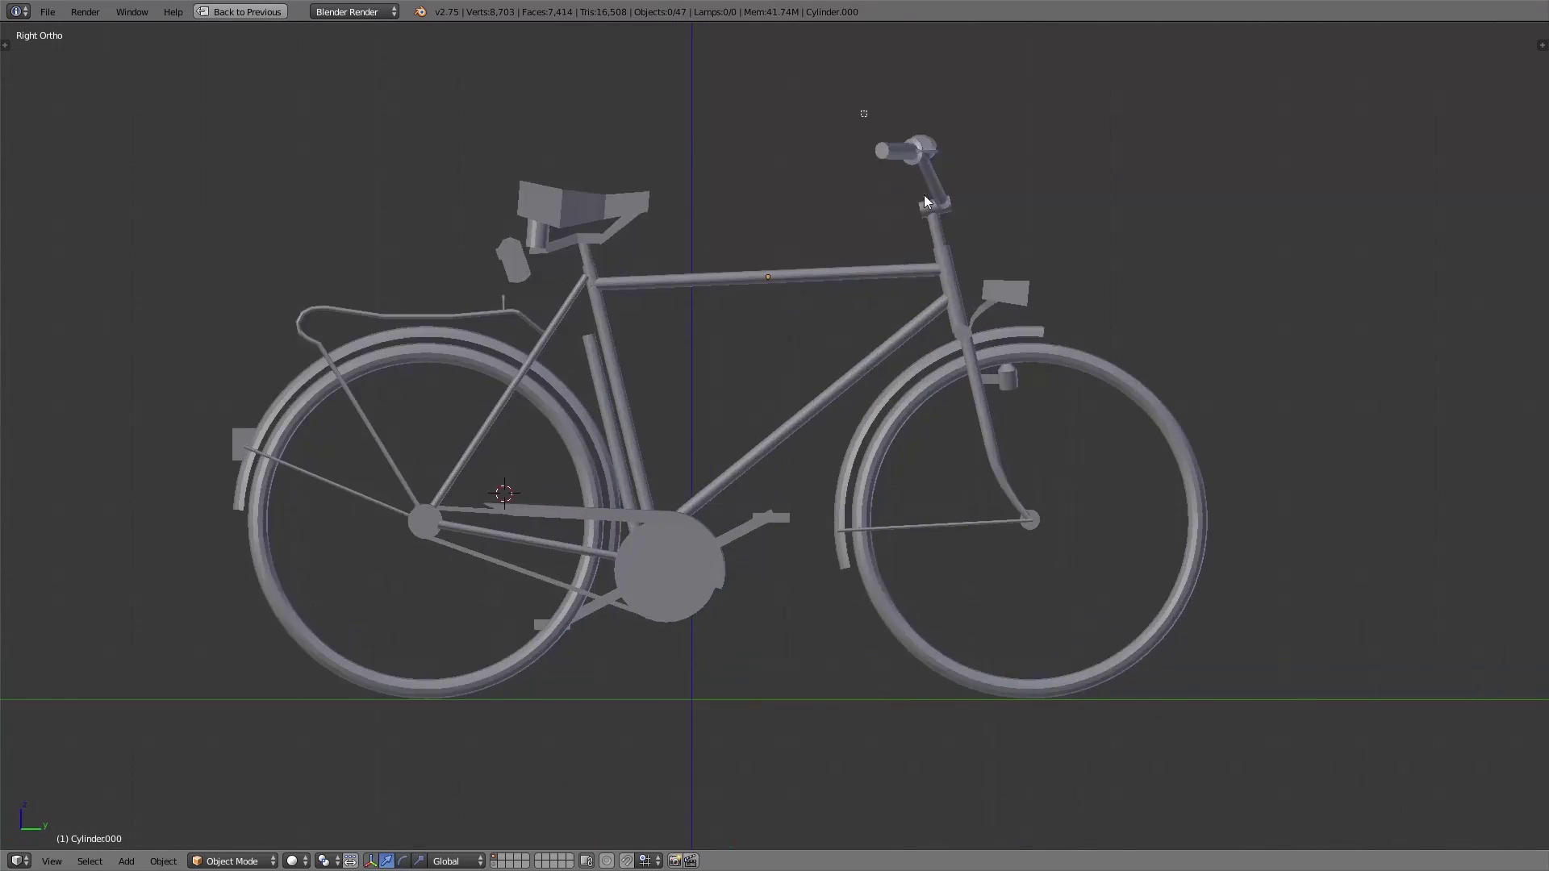
drag(851, 99, 1005, 257)
click(861, 380)
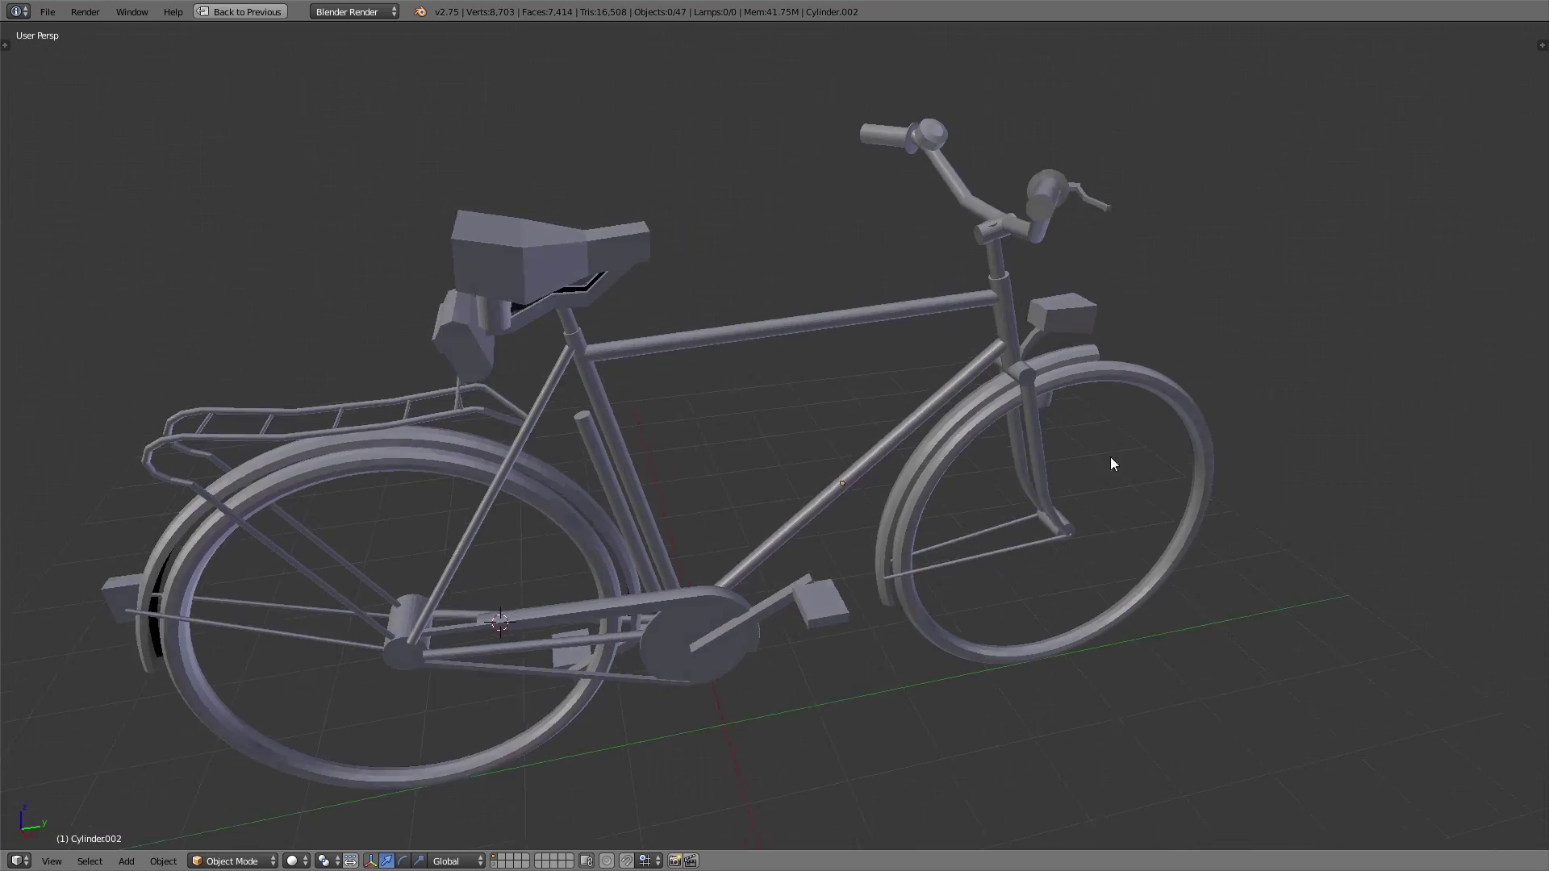
middle_drag(1110, 457, 1347, 574)
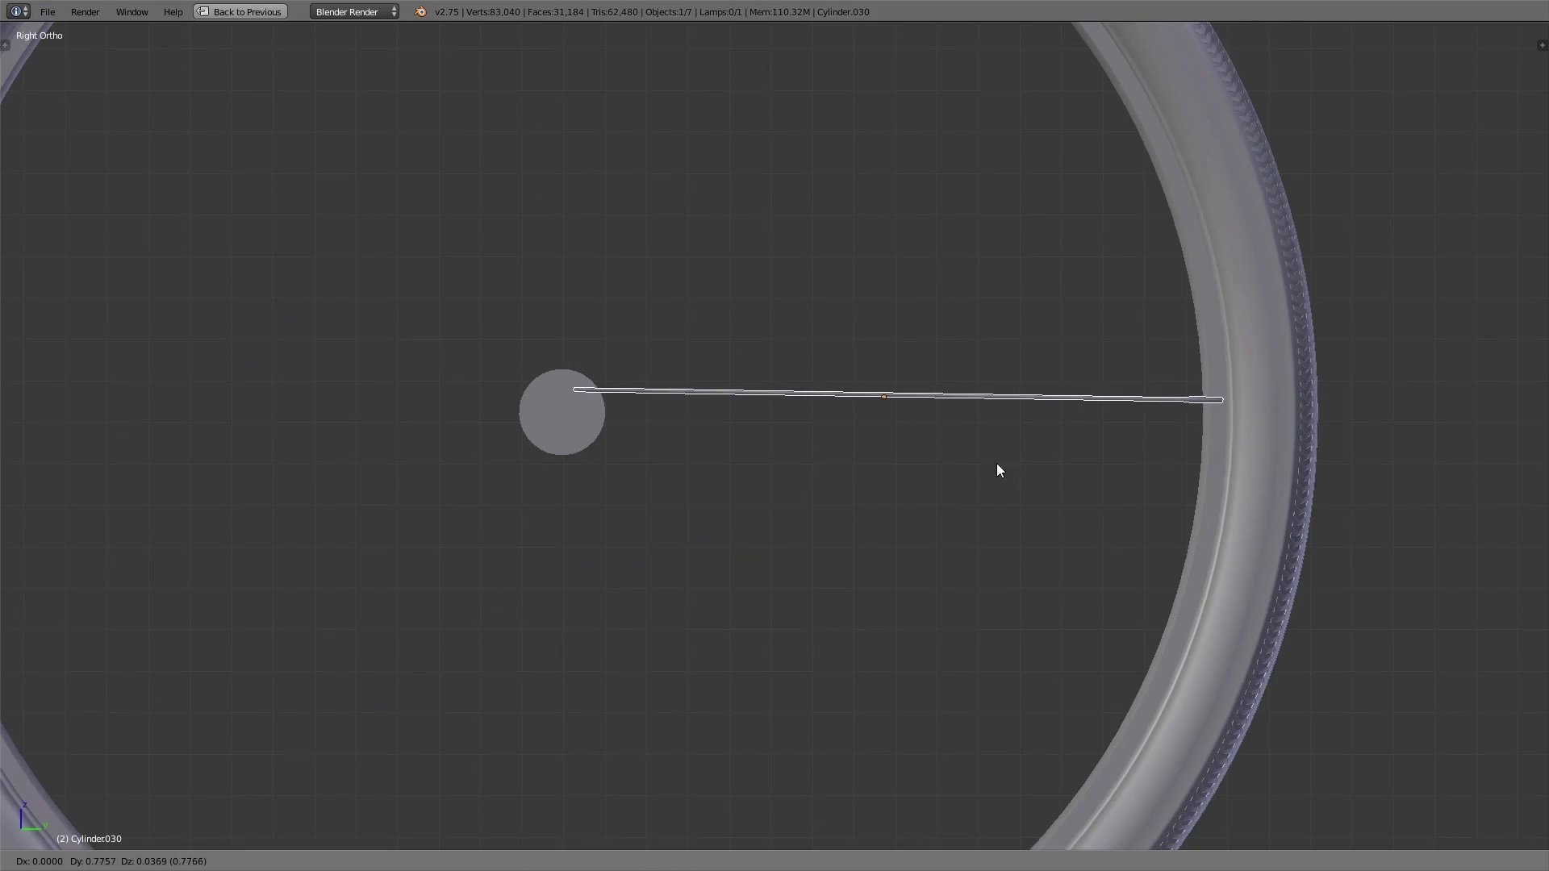
Move the spoke along X and Z so it runs from the hub to the rim
middle_drag(822, 432, 488, 412)
key(g)
key(x)
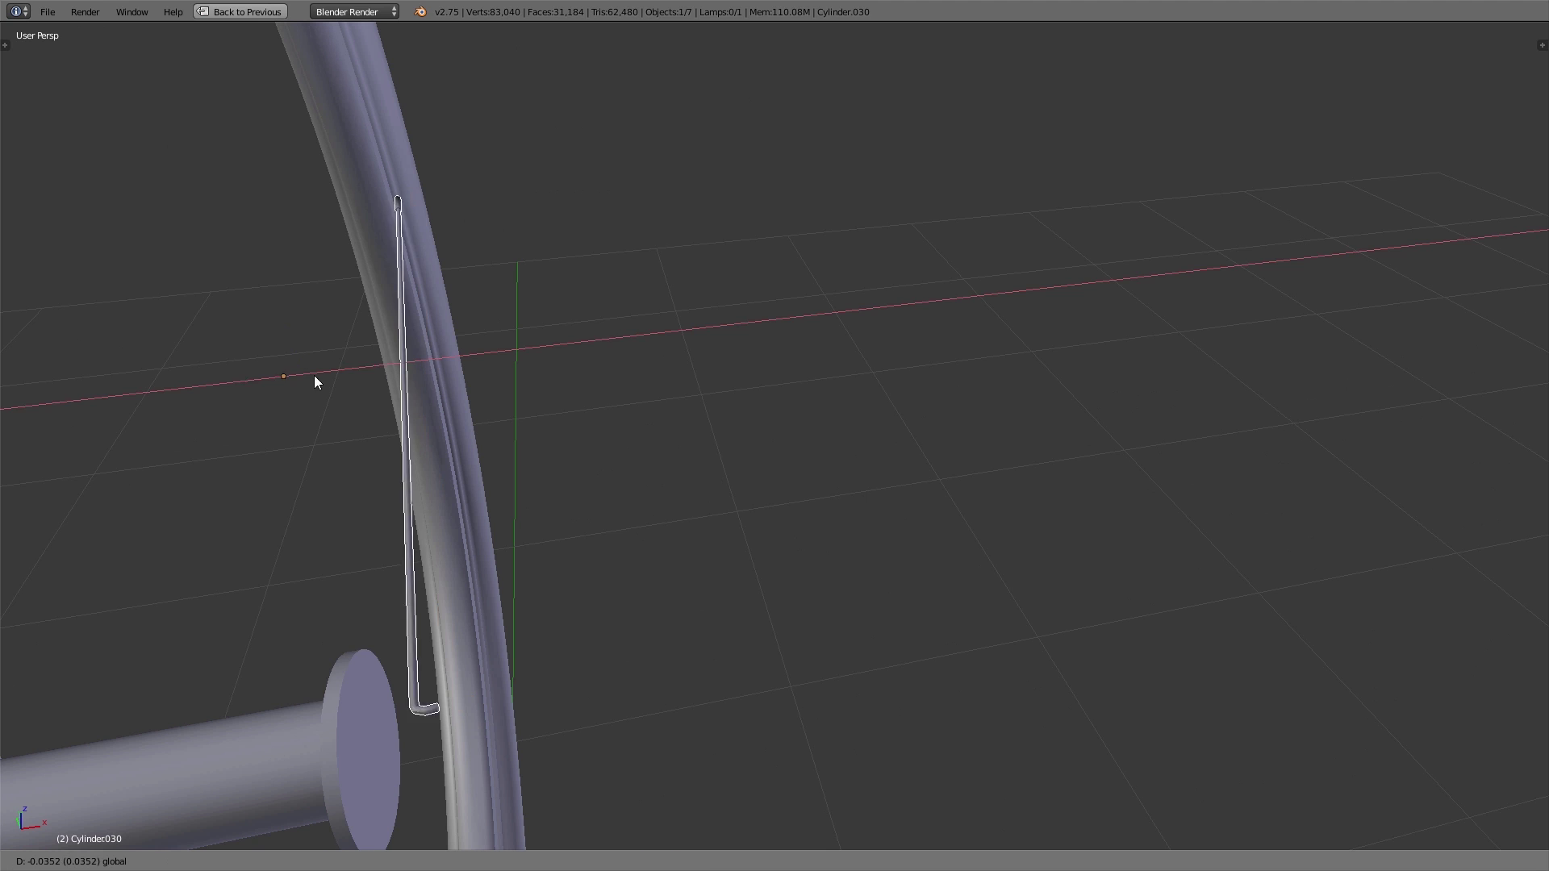
click(289, 379)
middle_drag(289, 379, 283, 526)
key(g)
key(z)
click(182, 495)
middle_drag(182, 496, 806, 626)
Duplicate the spoke rotated 180°, then 90°, then 45° to fill the wheel
key(KP_3)
scroll(816, 539, down, 2)
key(shift+d)
text(r180)
key(Return)
shift+right_click(734, 486)
key(shift+d)
text(r90)
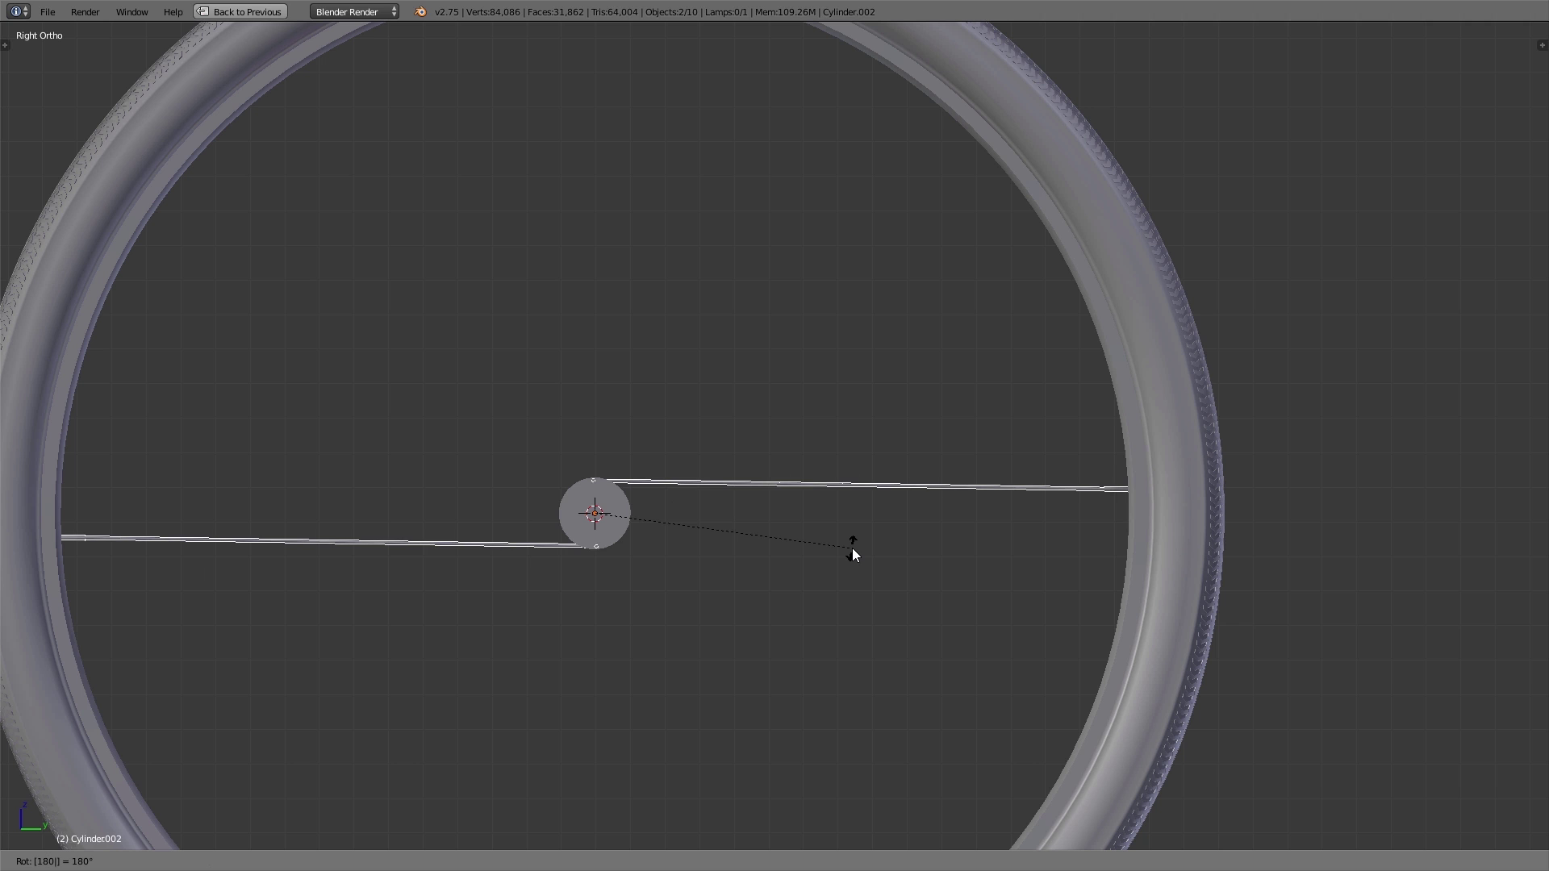
key(Return)
shift+right_click(626, 558)
key(shift+d)
text(r45)
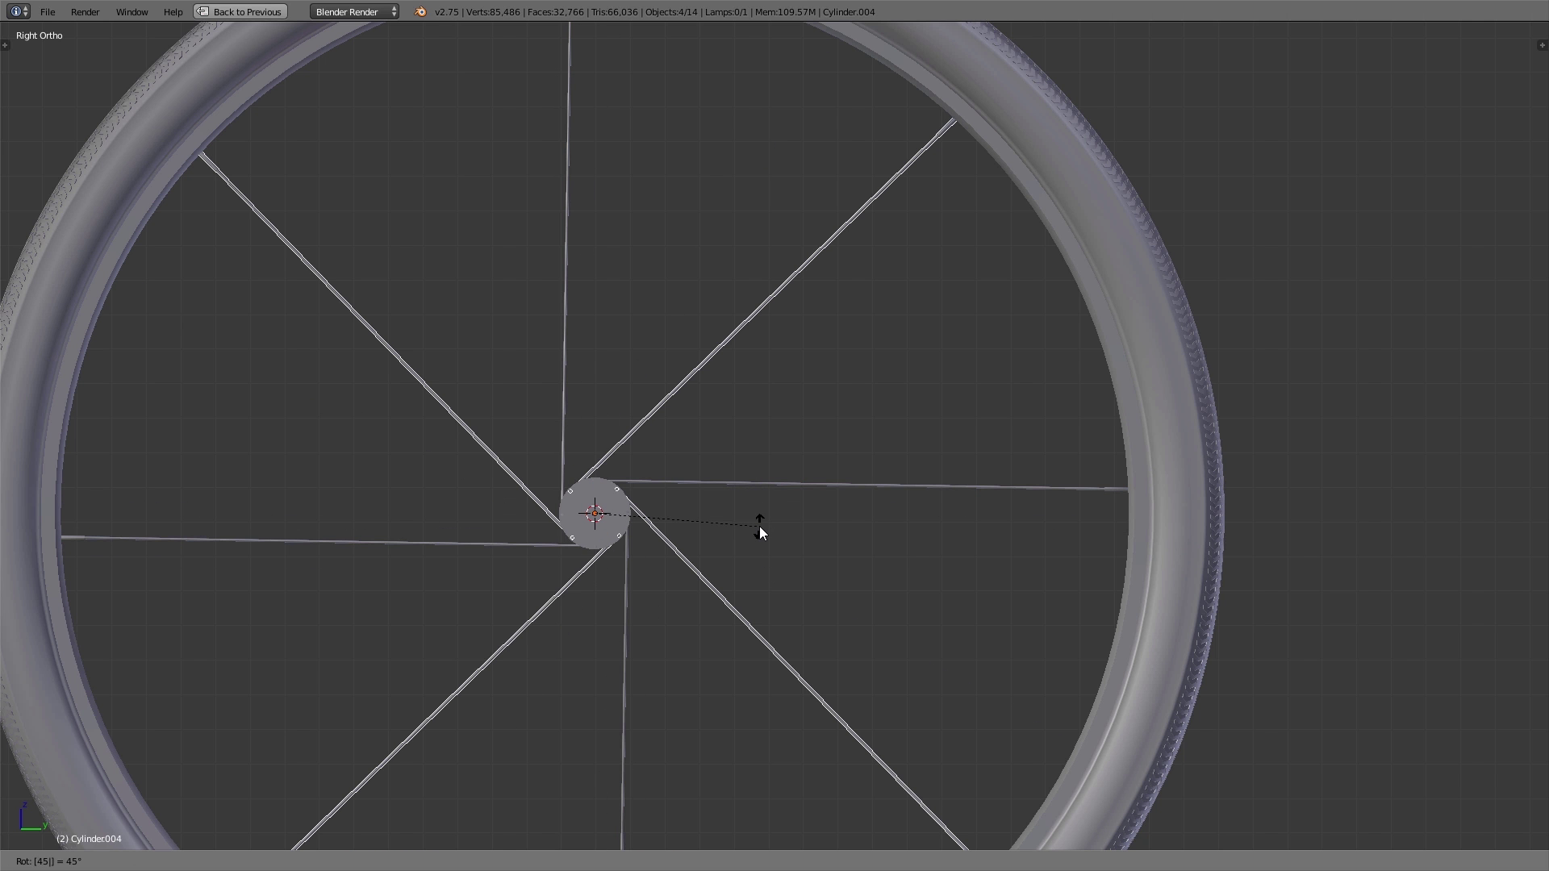
key(Return)
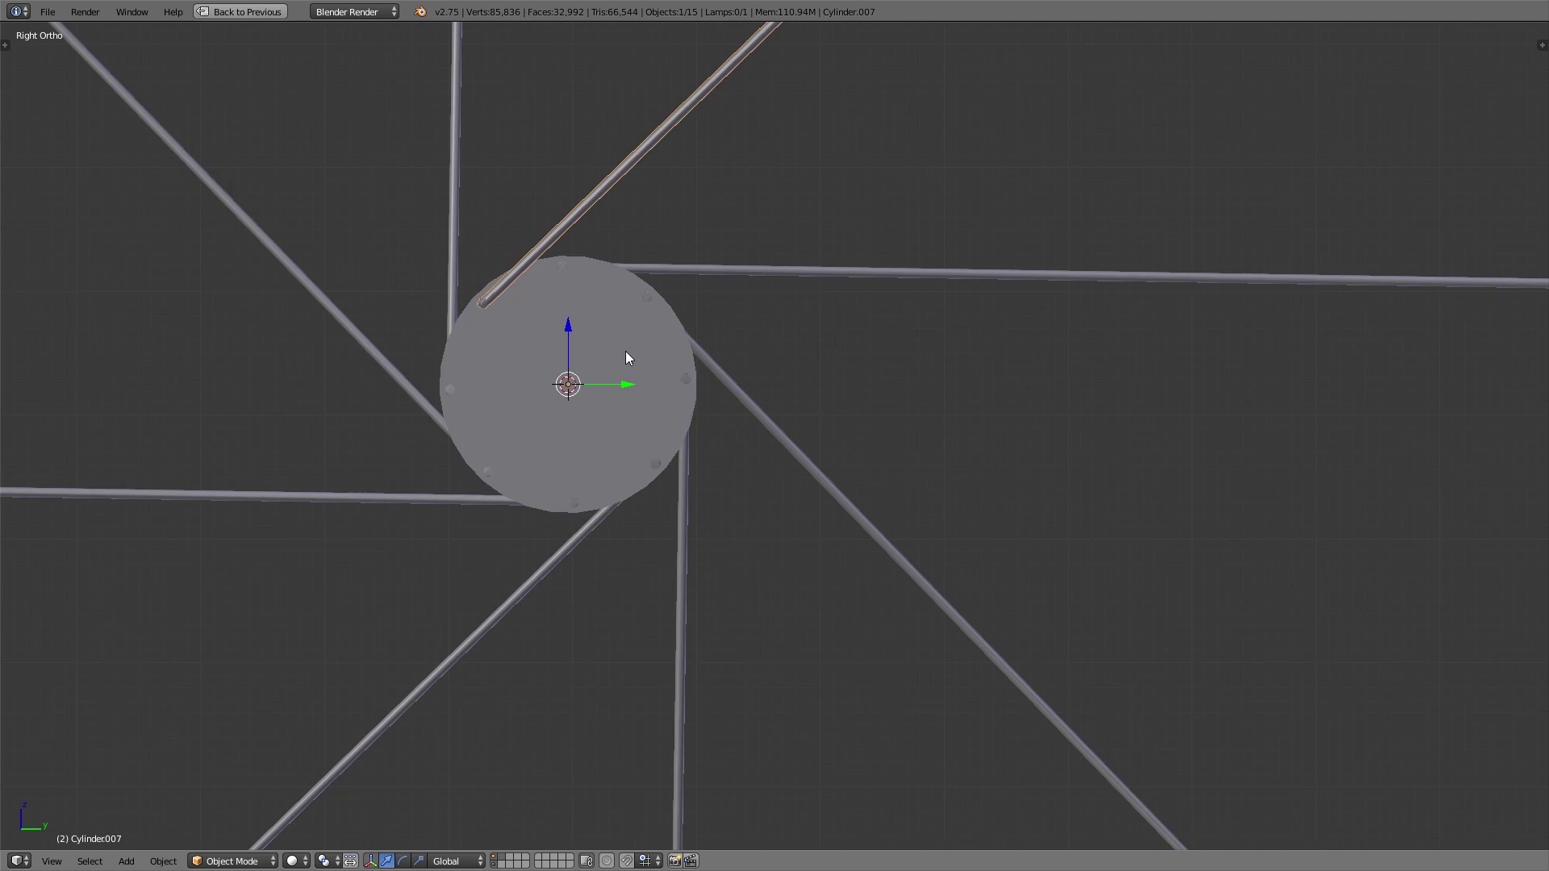
In Edit Mode, set the pivot to the 3D cursor and rotate a spoke around the hub
scroll(626, 357, down, 3)
key(Tab)
click(323, 861)
click(339, 827)
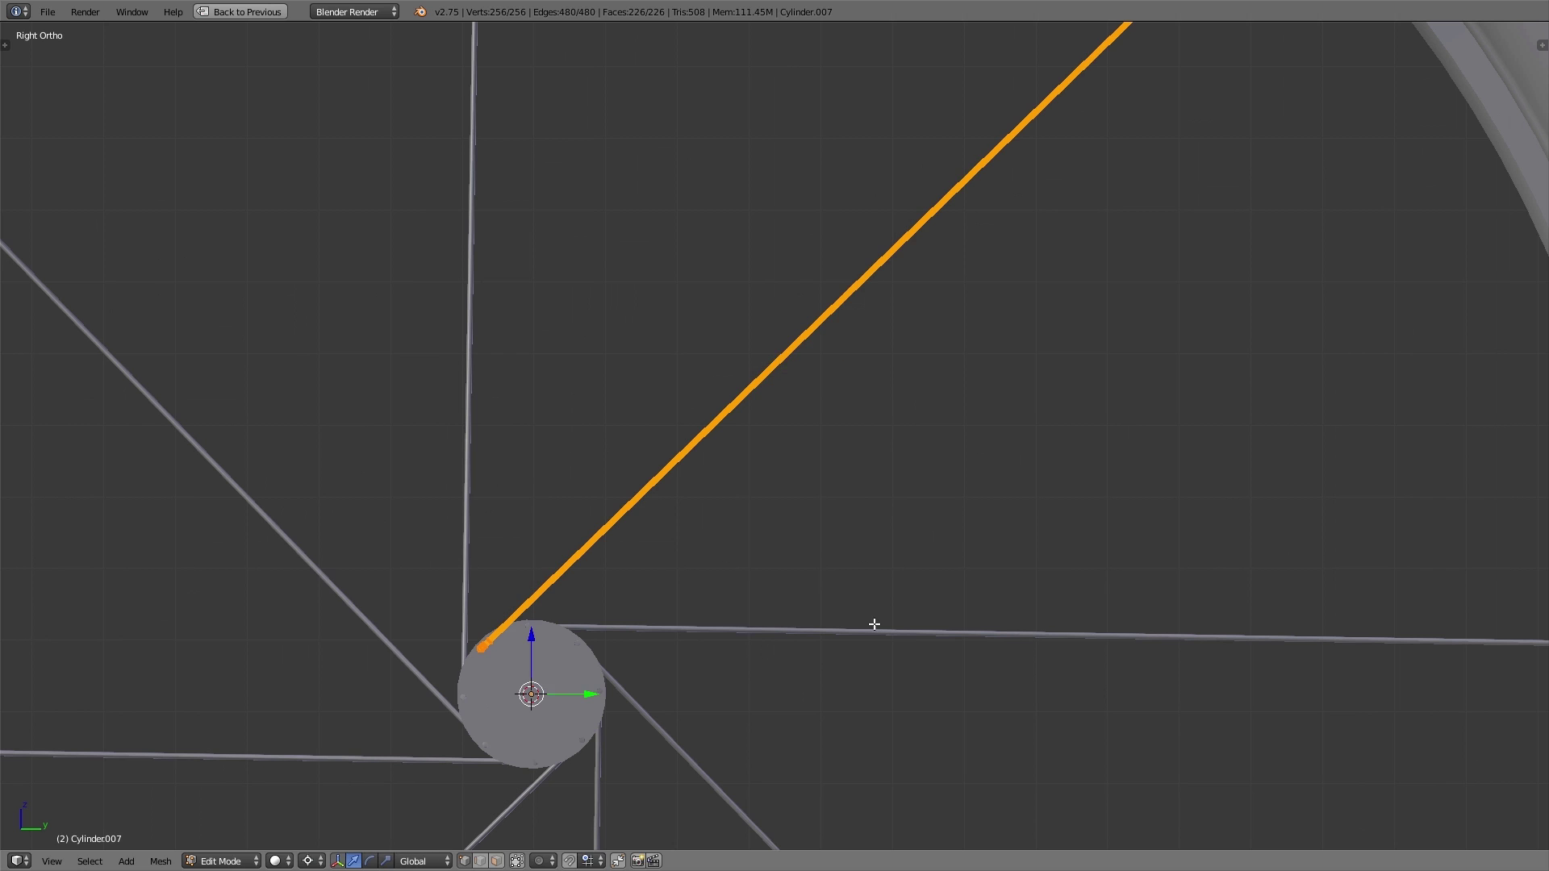
key(r)
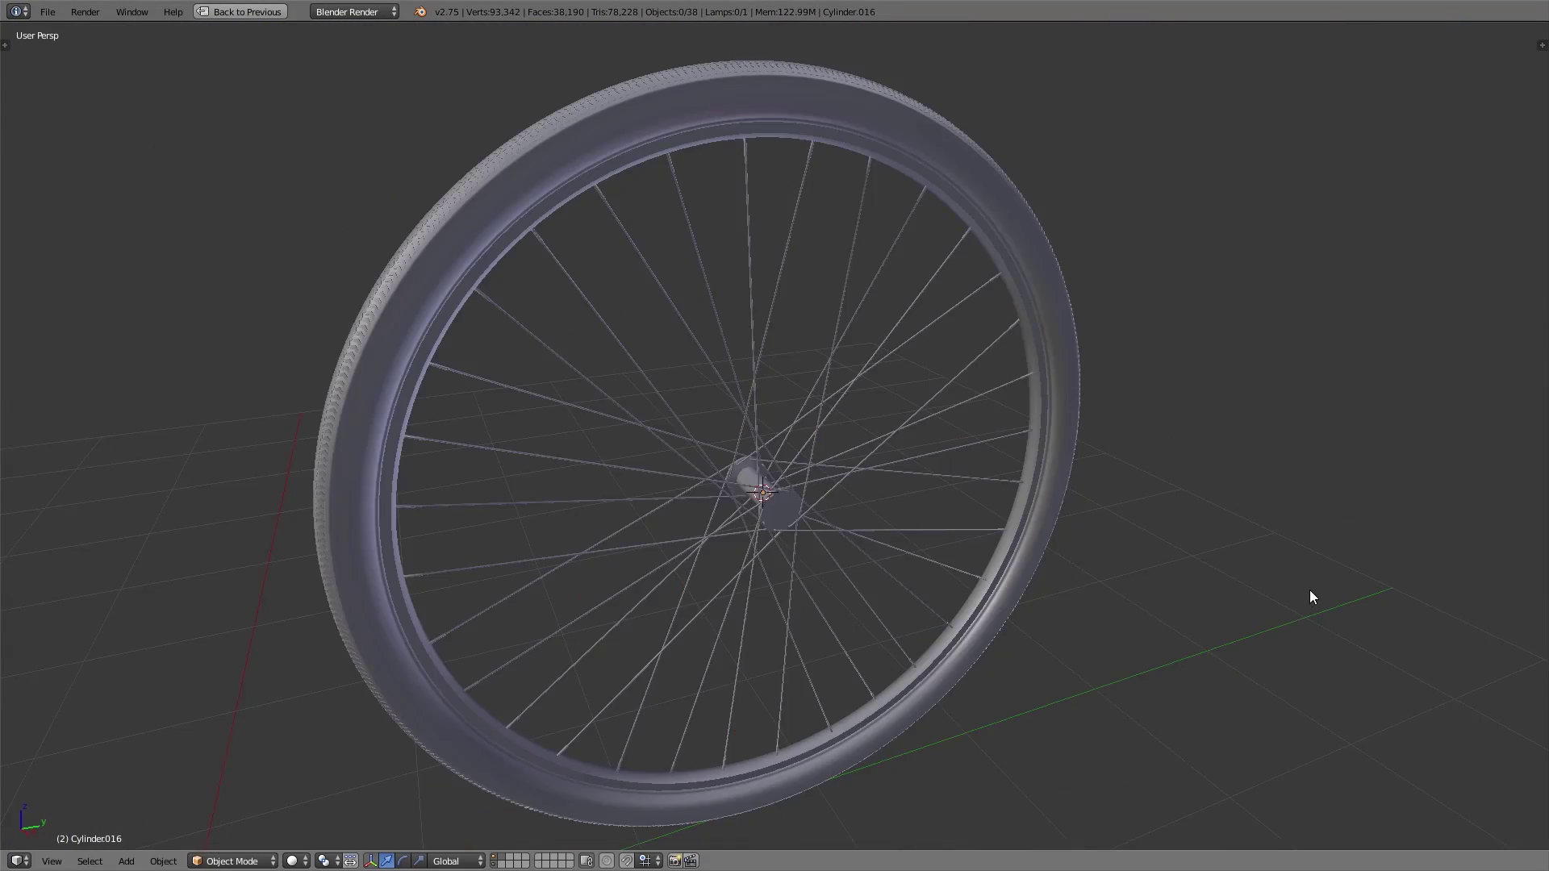
middle_drag(1310, 589, 953, 571)
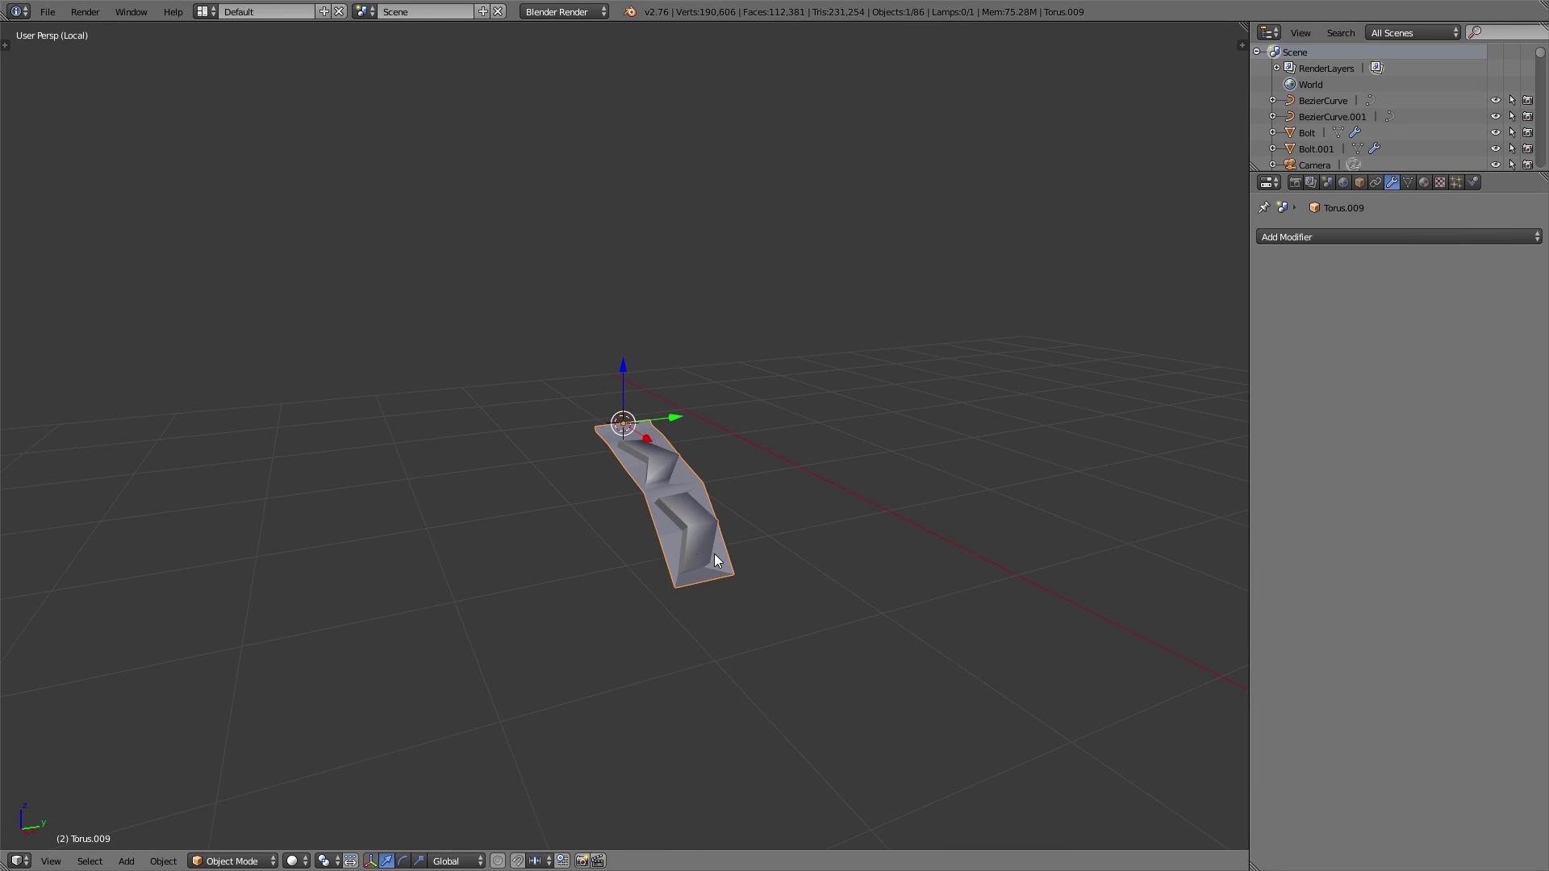
Add a Curve circle, scale it to tyre size and rotate it 90° on Y
middle_drag(692, 584, 800, 583)
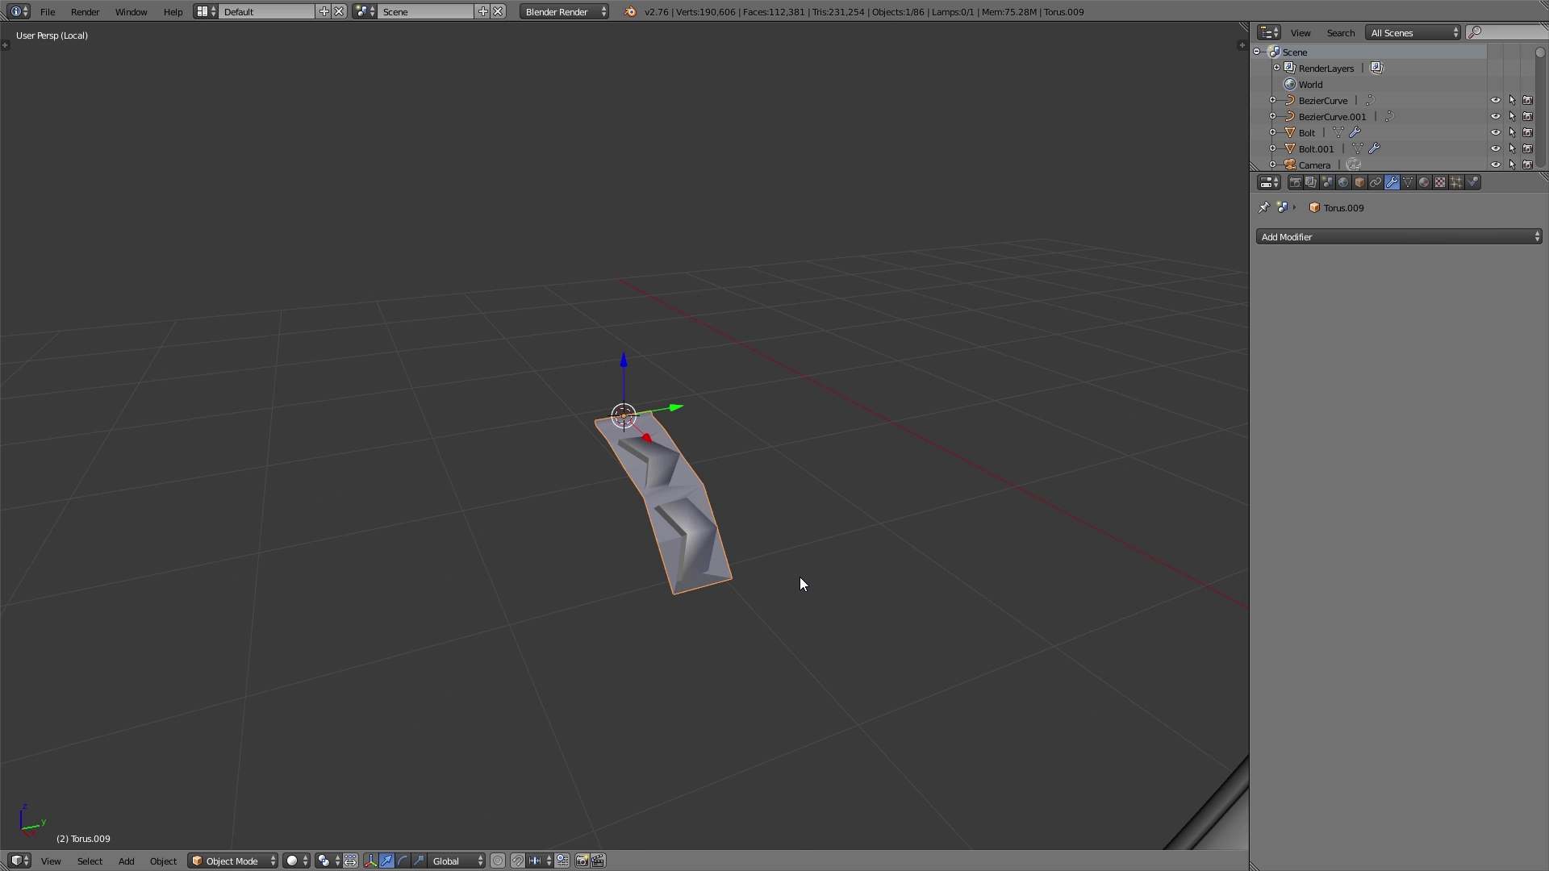
key(shift+a)
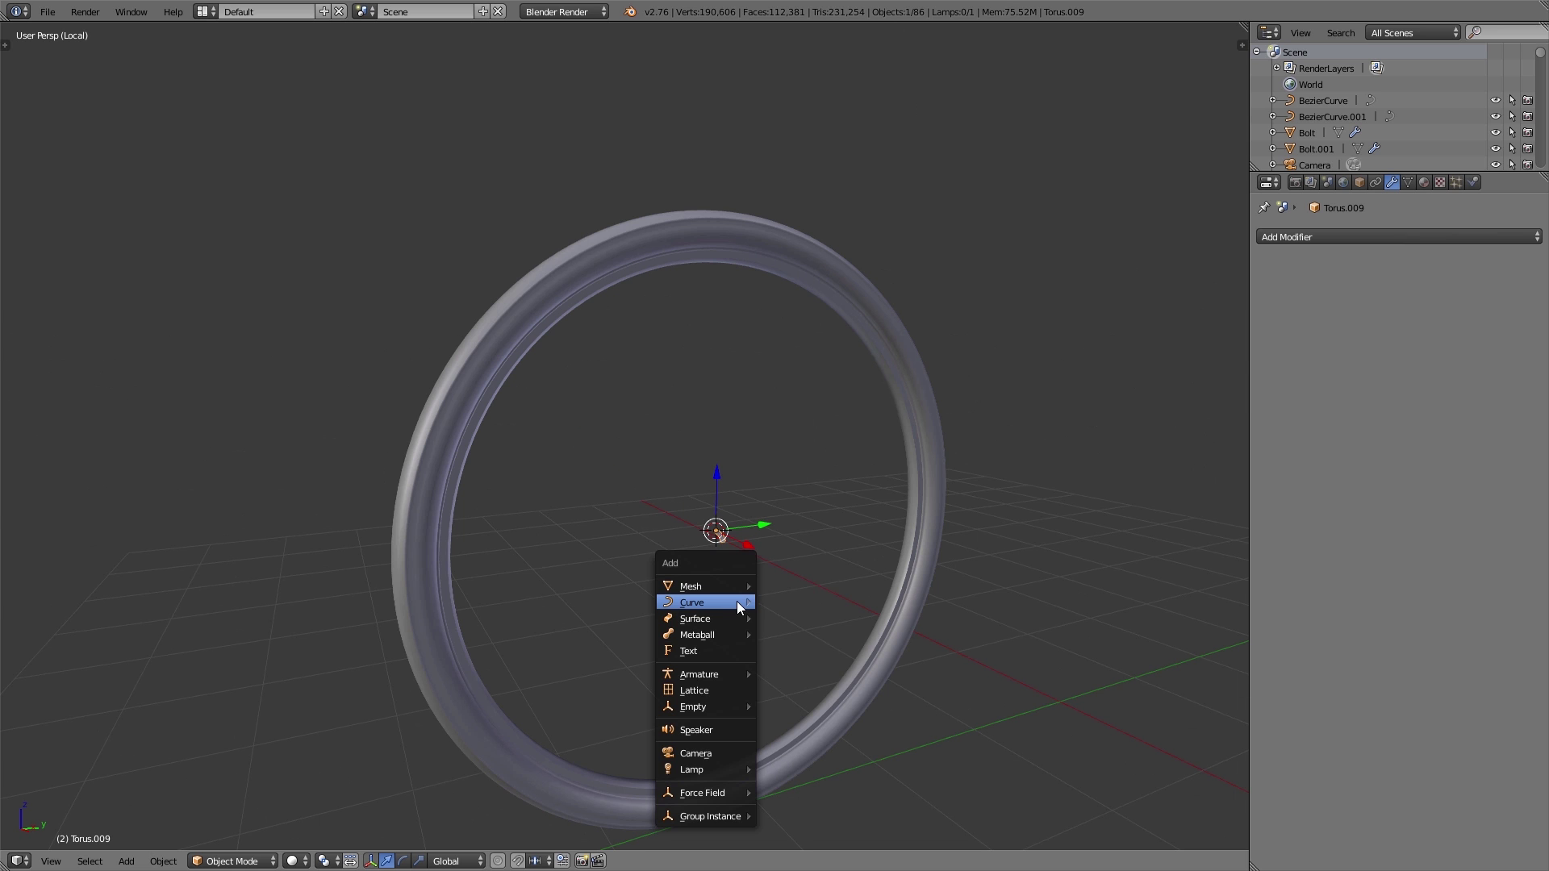
mouse_move(737, 602)
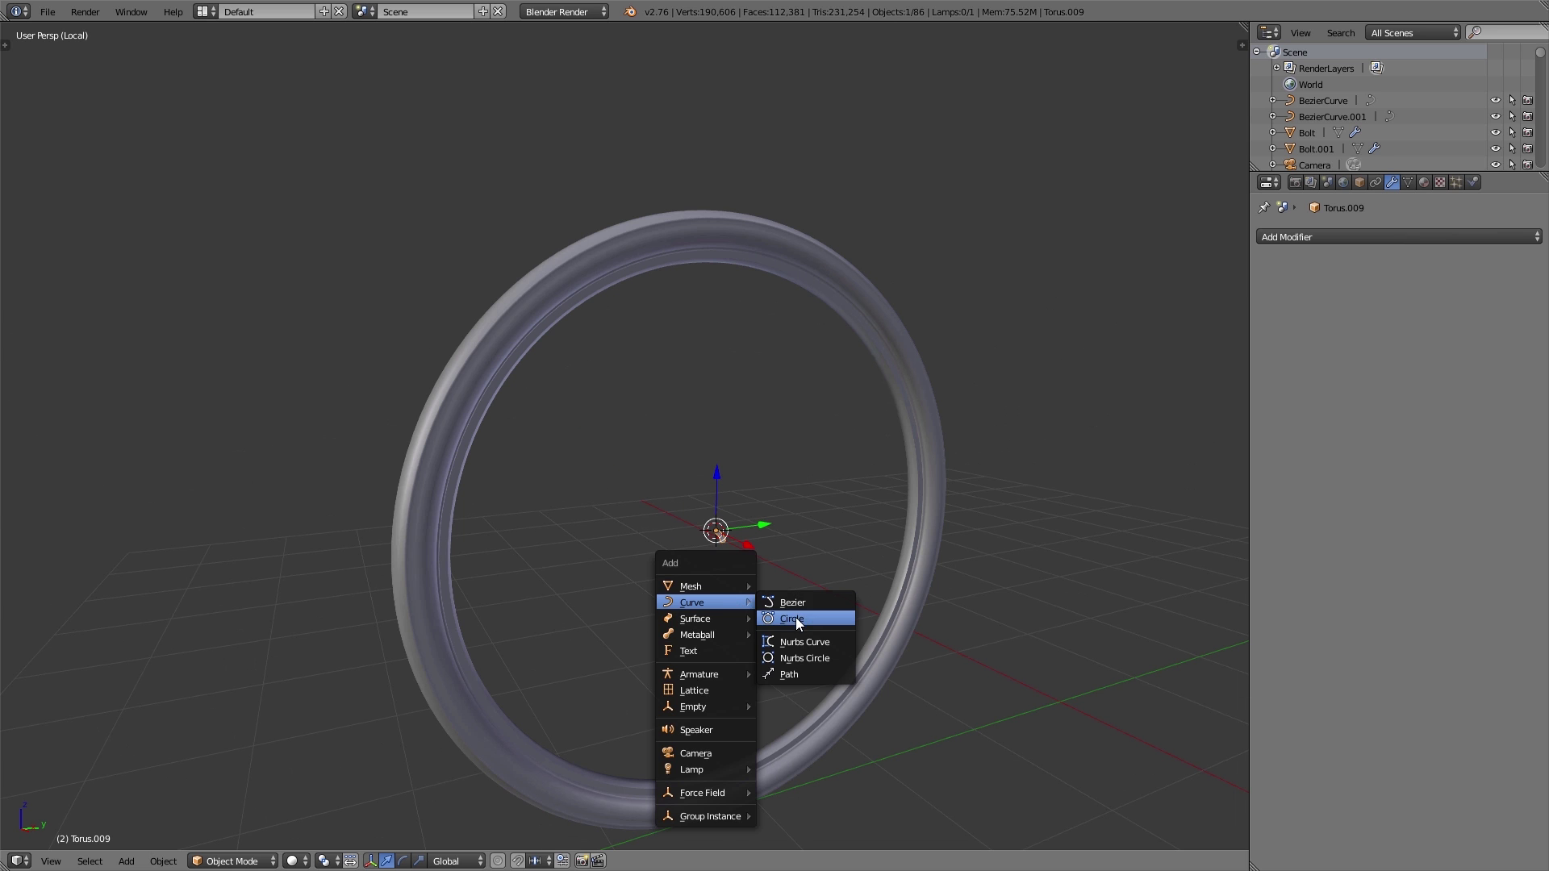
click(796, 619)
key(s)
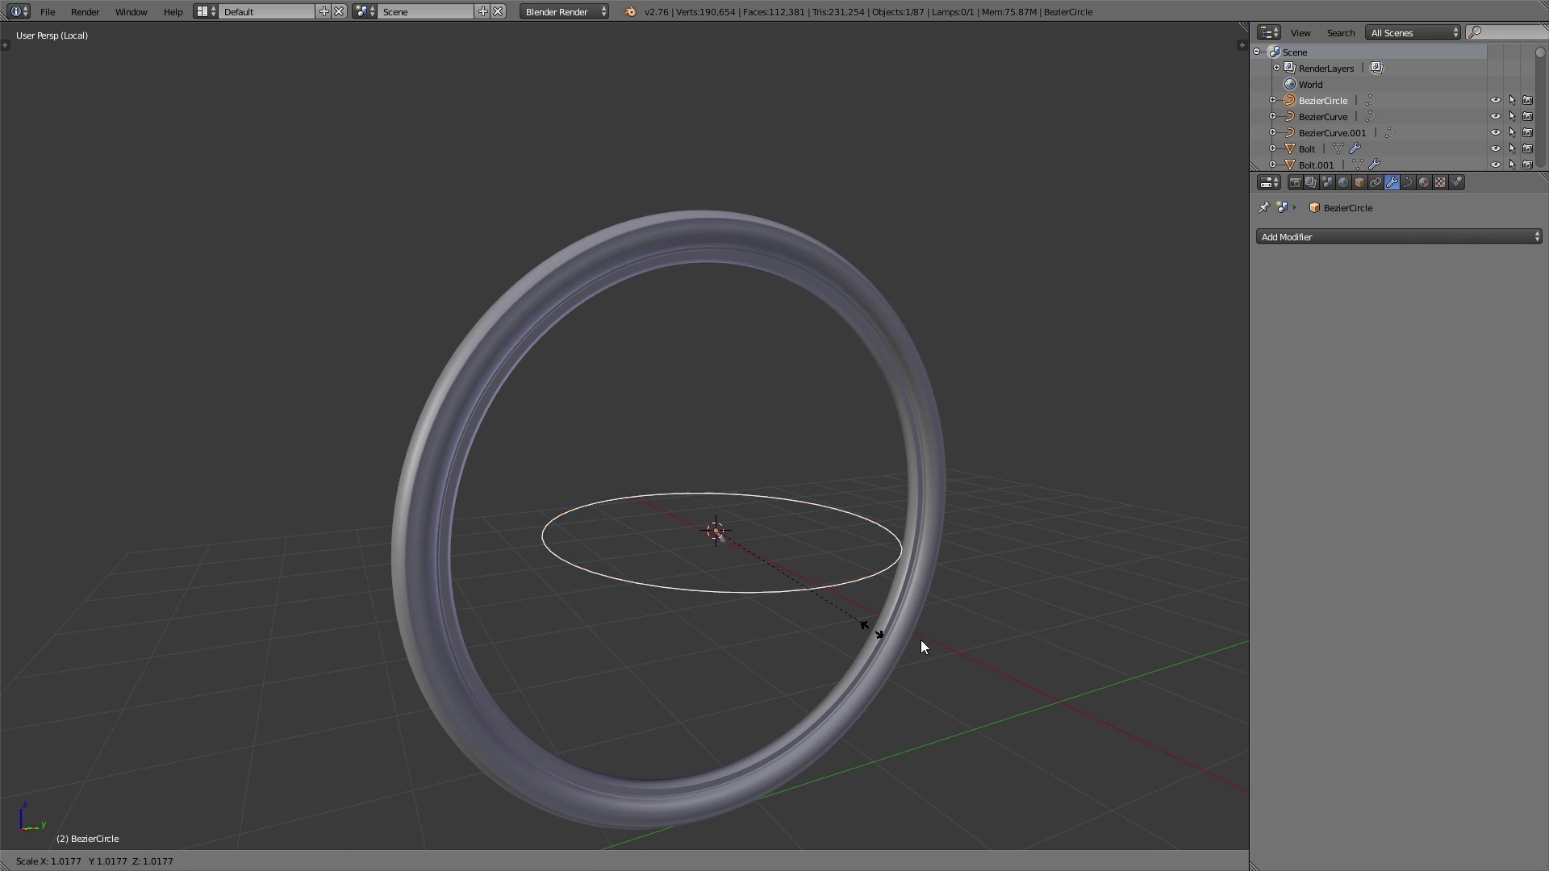
click(1015, 671)
text(r)
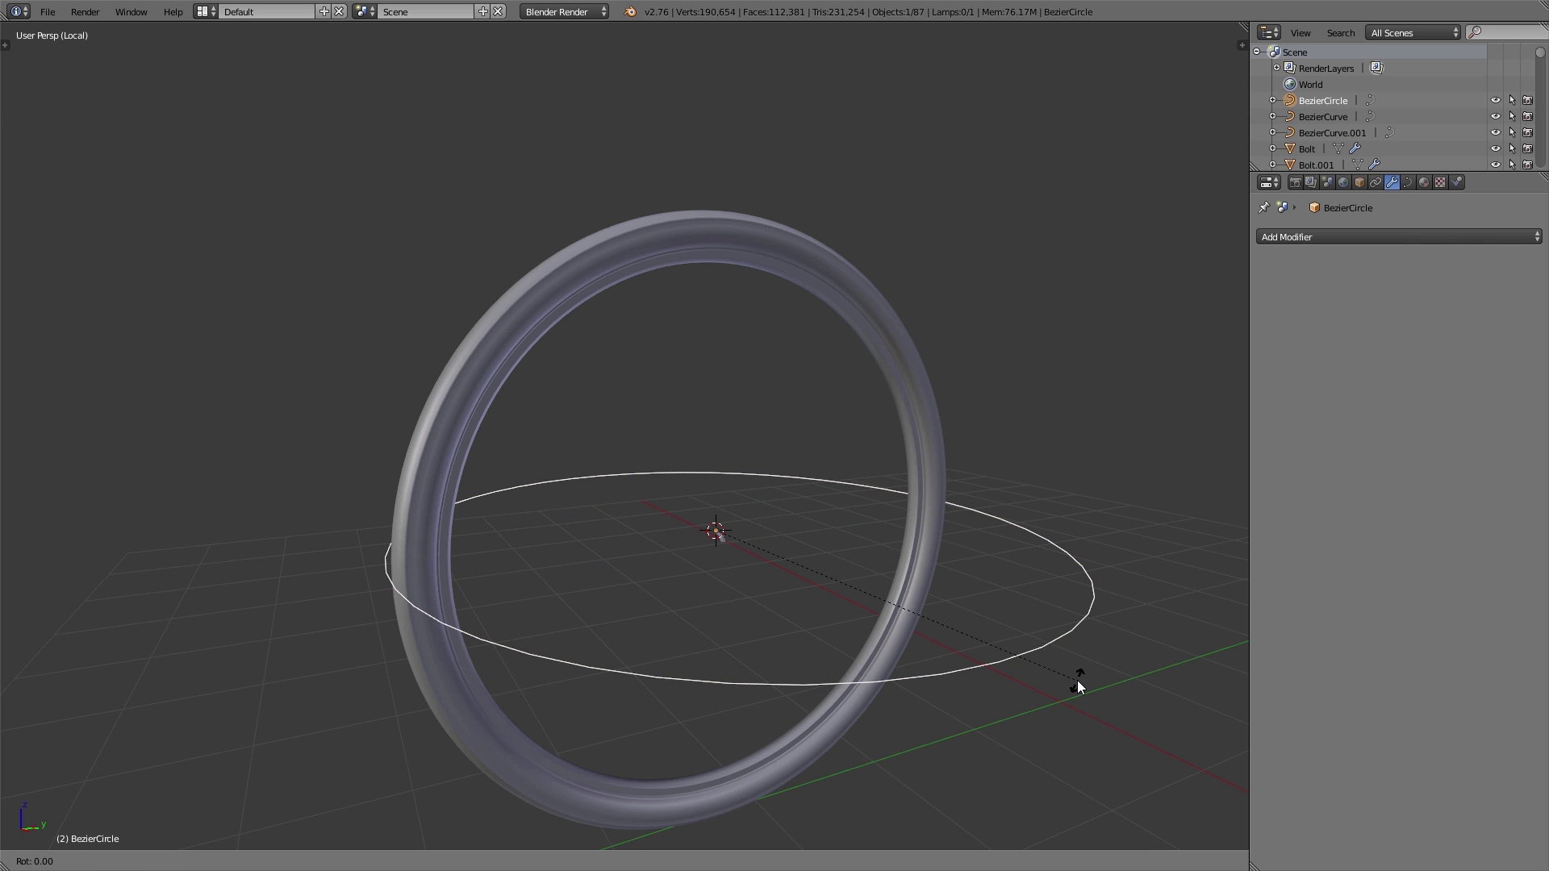
text(y90)
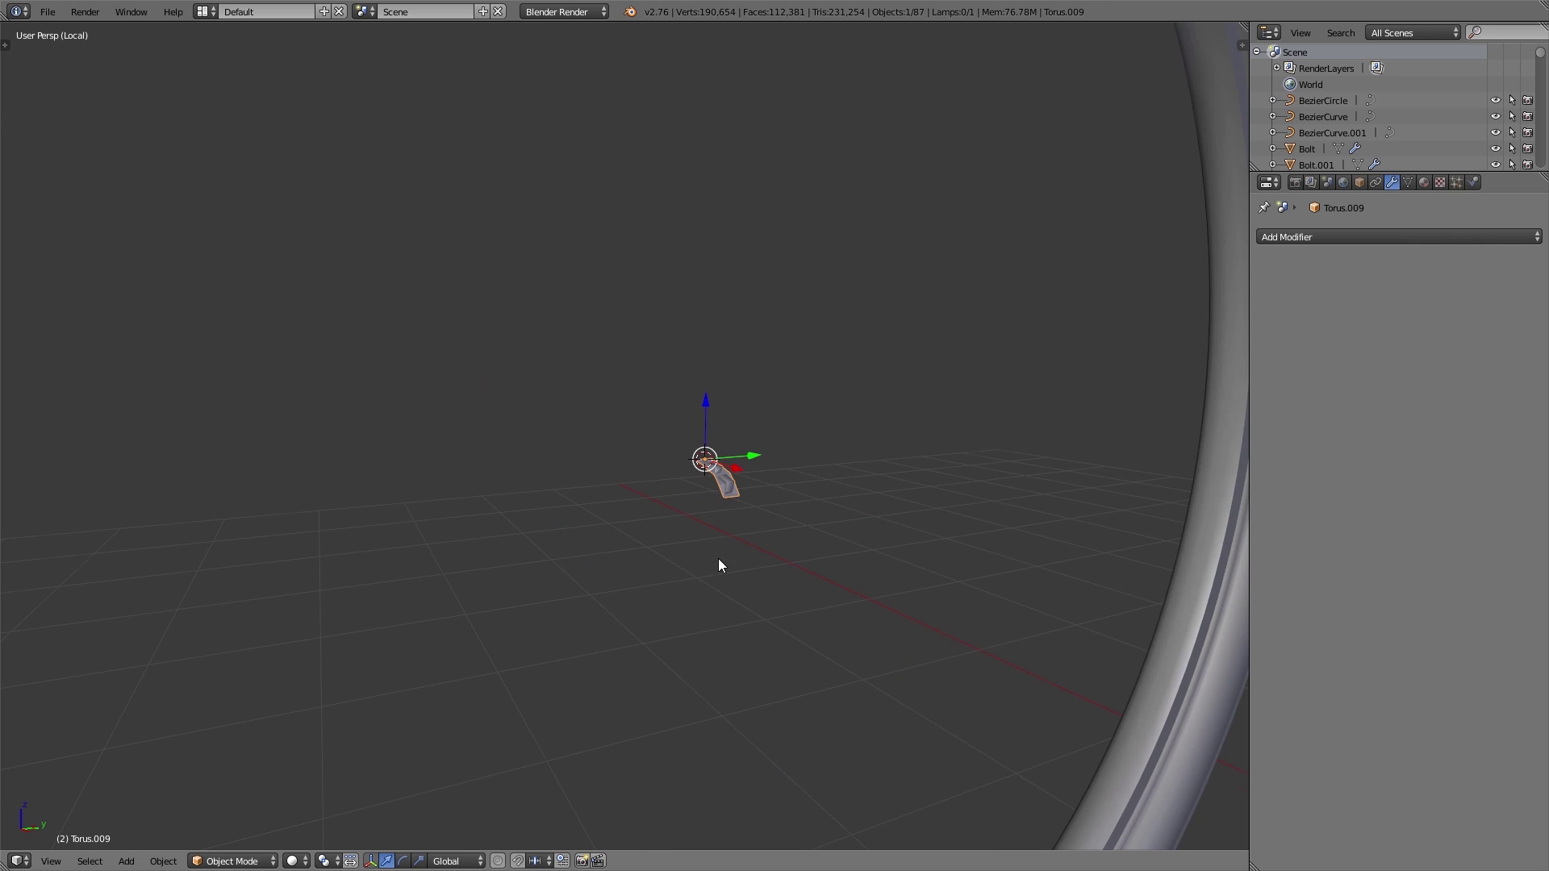
Give the tread piece an Array modifier with Merge enabled and a count of 20
click(1367, 236)
click(1202, 272)
middle_drag(1129, 387, 1368, 442)
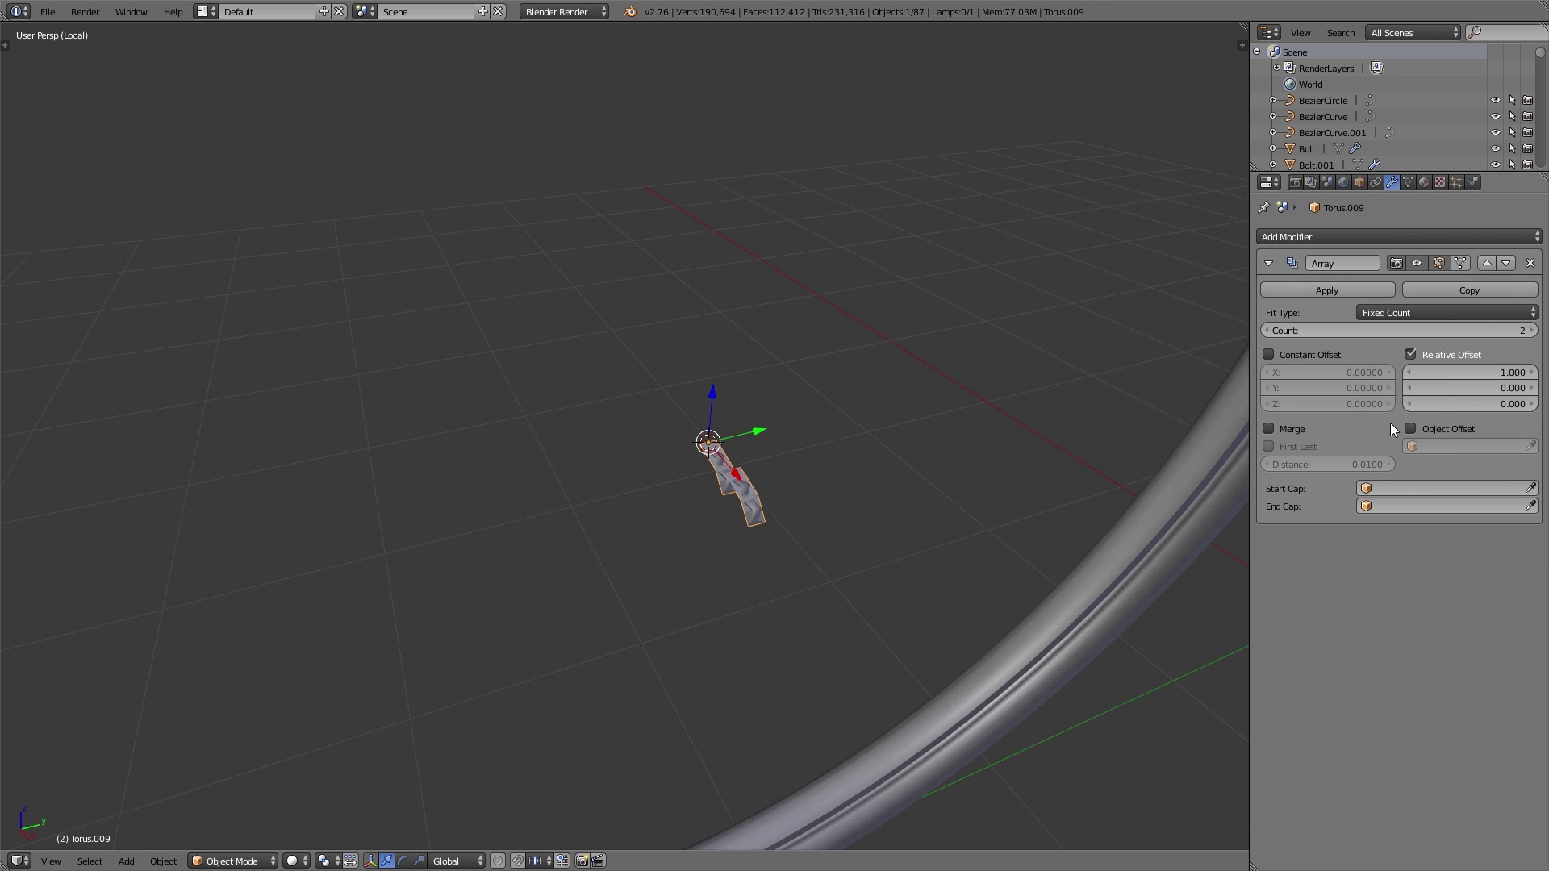
click(1269, 428)
click(1400, 331)
text(20)
key(Return)
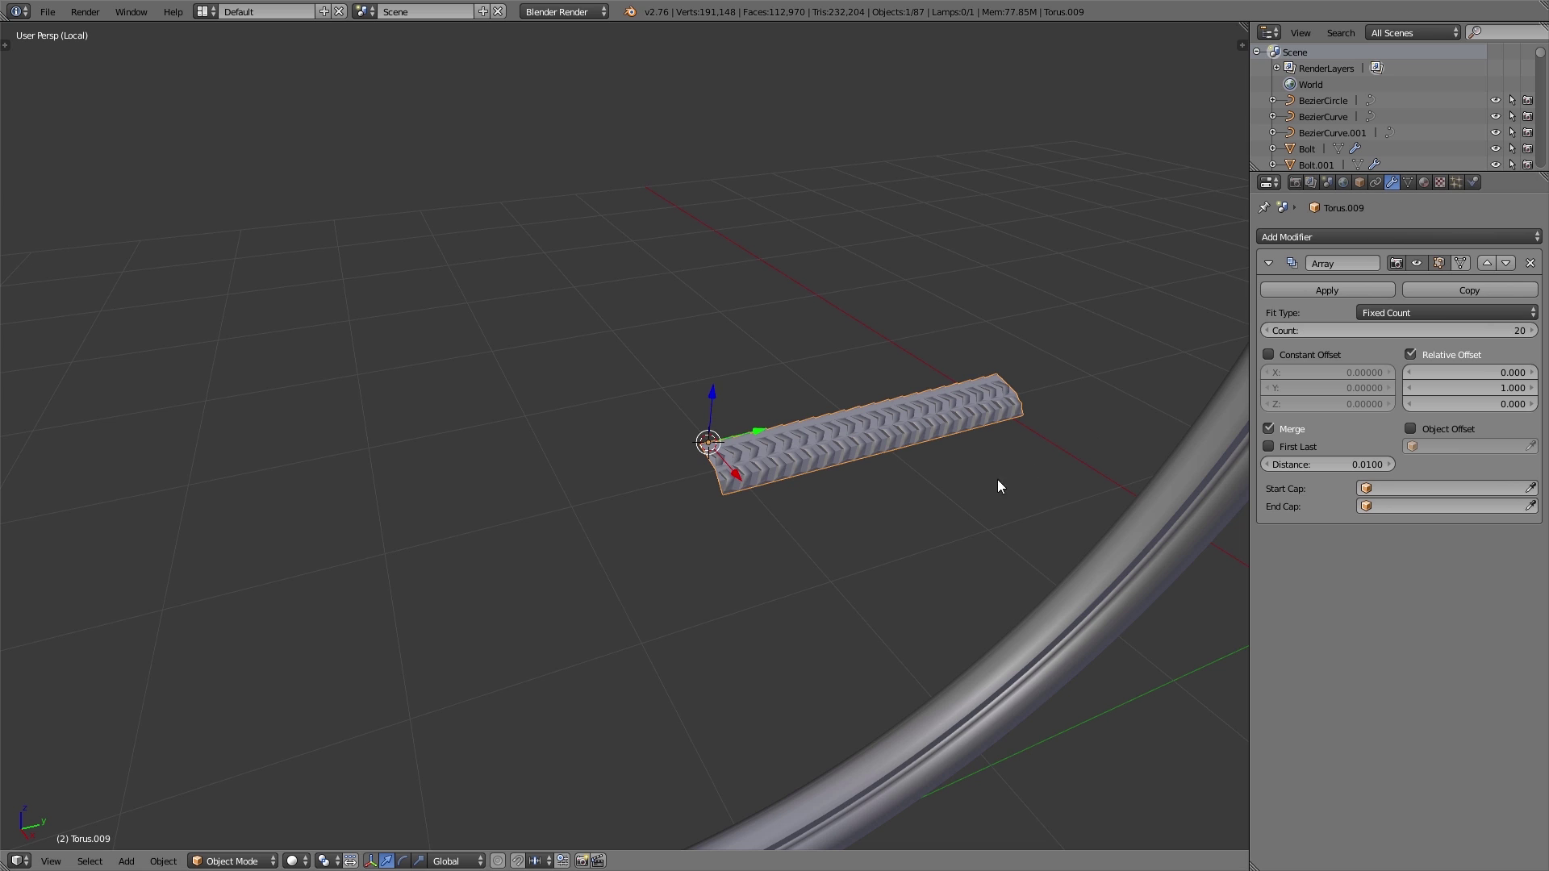
Add a Curve modifier bound to BezierCircle, deforming along the -Y axis
click(1294, 236)
click(1341, 329)
click(1328, 611)
click(1307, 633)
scroll(887, 462, down, 3)
middle_drag(860, 462, 704, 531)
click(1327, 646)
click(1371, 645)
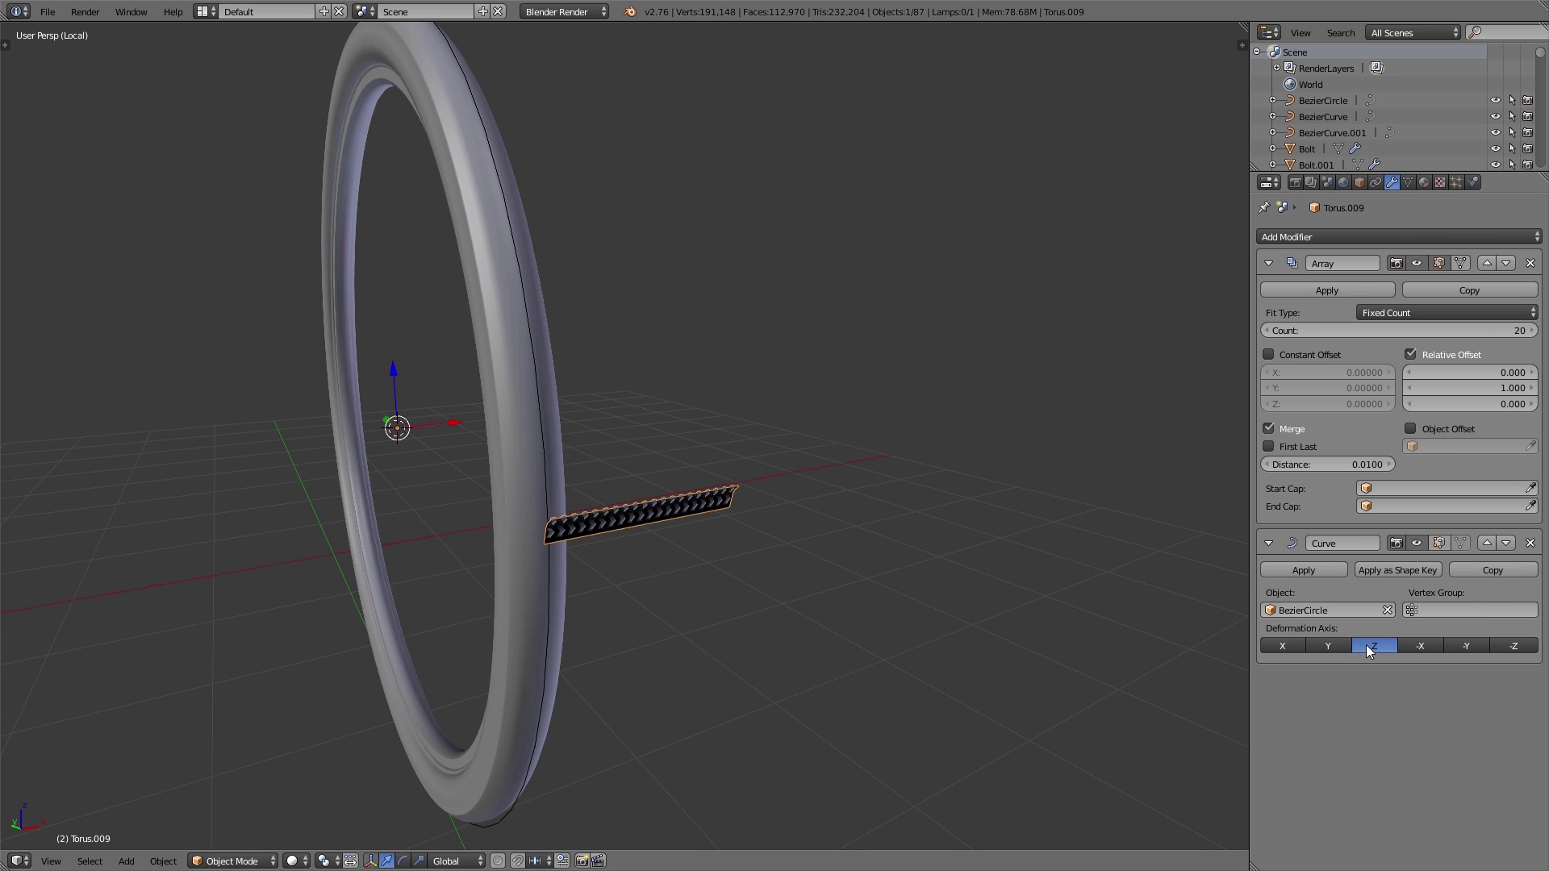
click(1420, 646)
click(1466, 645)
middle_drag(533, 718, 640, 613)
Raise the Array count to 357 with First Last merging so the tread circles the tyre
drag(1400, 330, 1508, 331)
scroll(653, 294, up, 6)
drag(1272, 331, 1259, 332)
click(1268, 446)
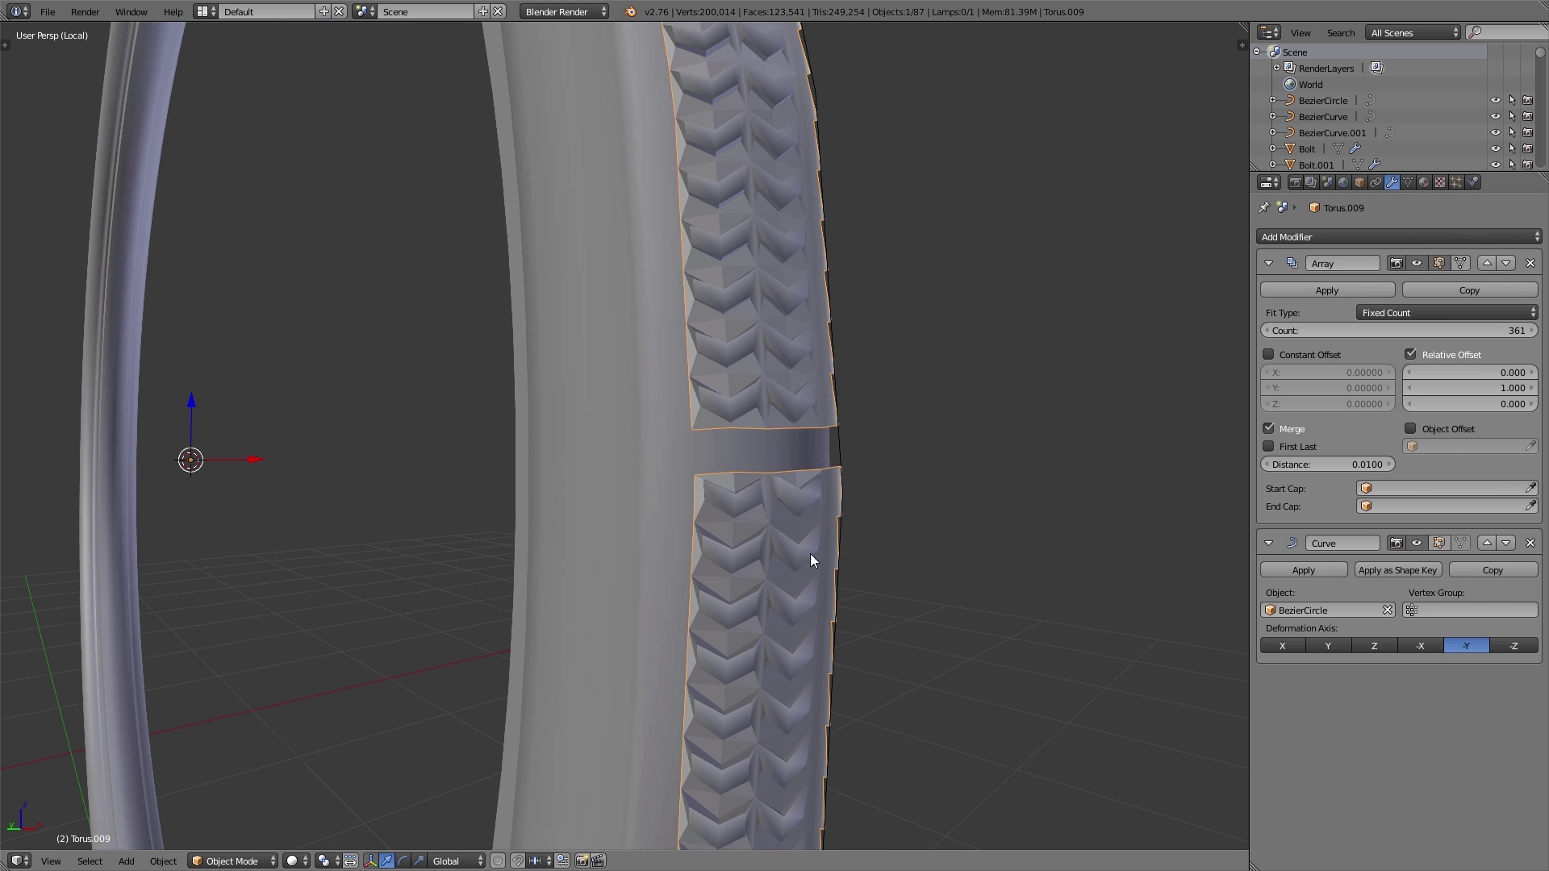
scroll(613, 525, down, 6)
key(a)
middle_drag(424, 484, 560, 526)
Add a Mirror modifier to mirror the tread across both sides of the tyre
click(1313, 237)
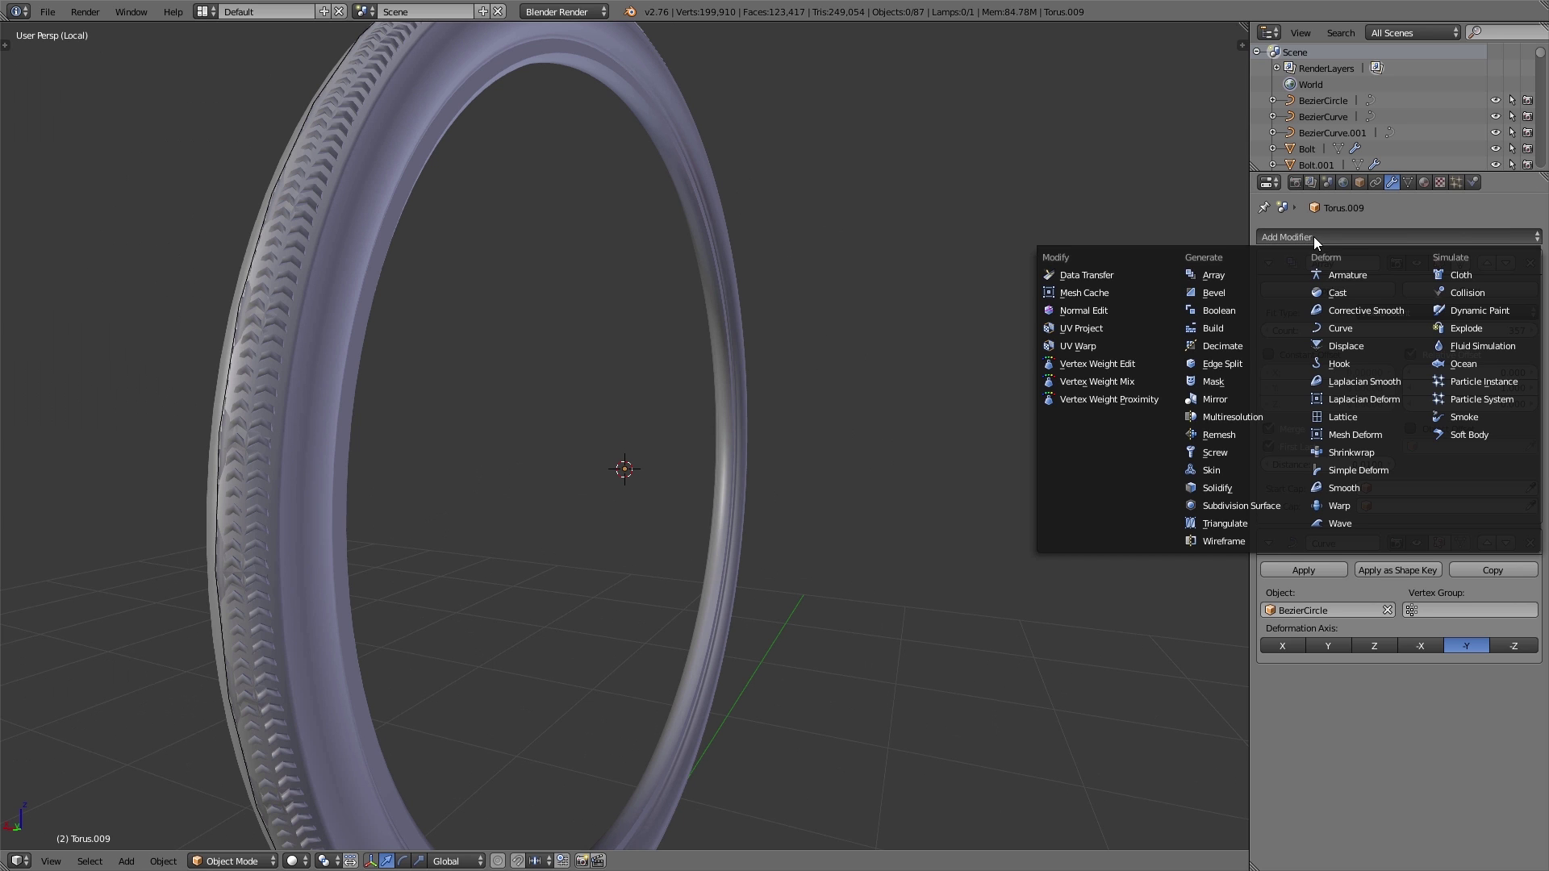
click(1242, 403)
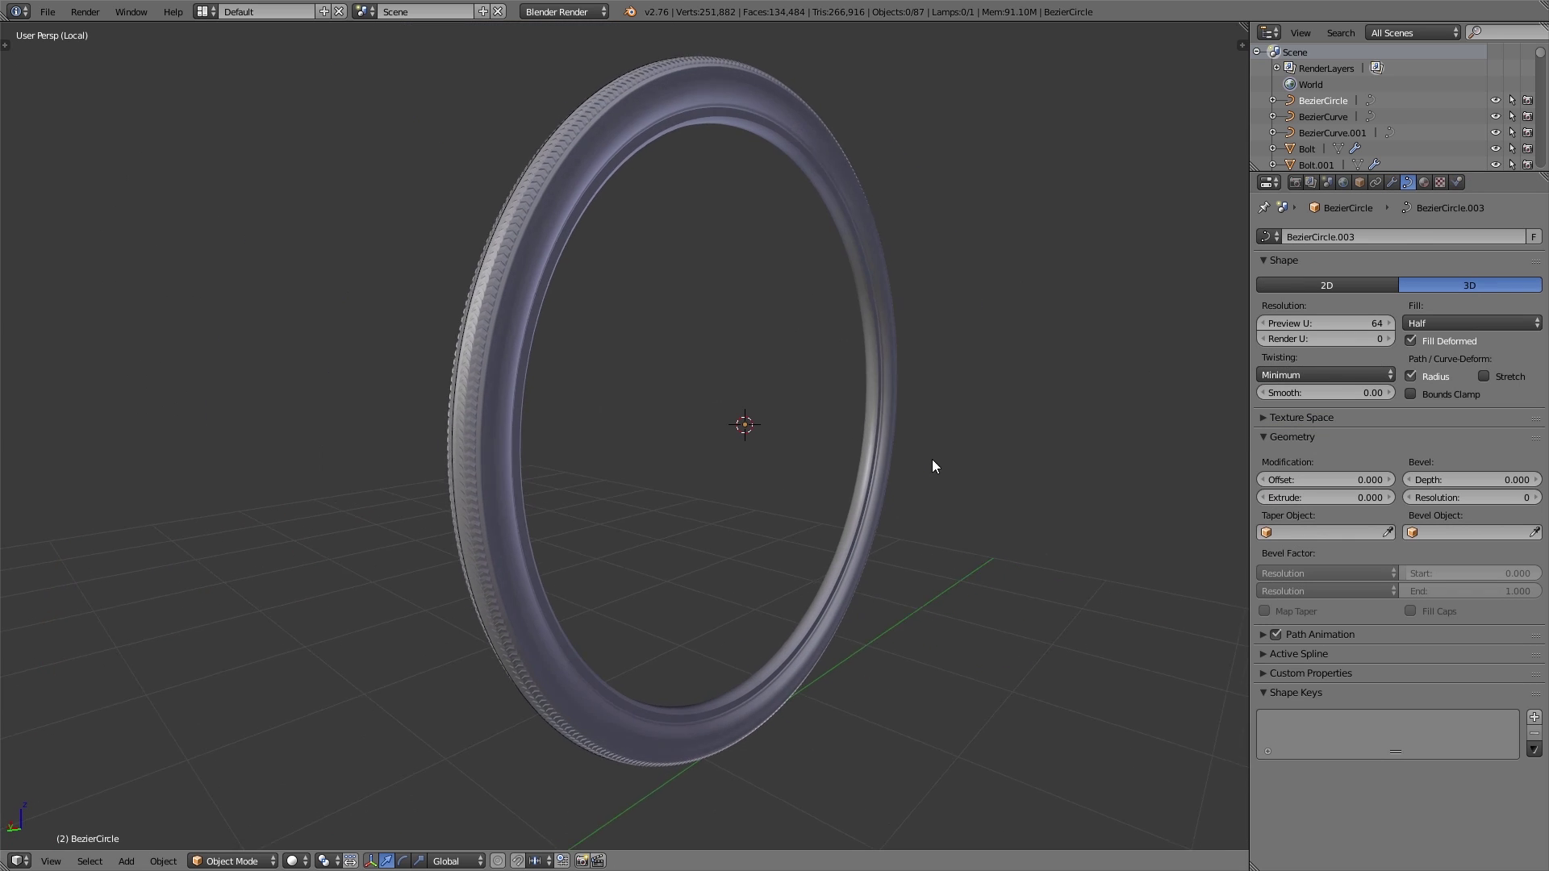
mouse_move(931, 458)
middle_down()
mouse_move(1077, 460)
mouse_move(910, 459)
middle_up()
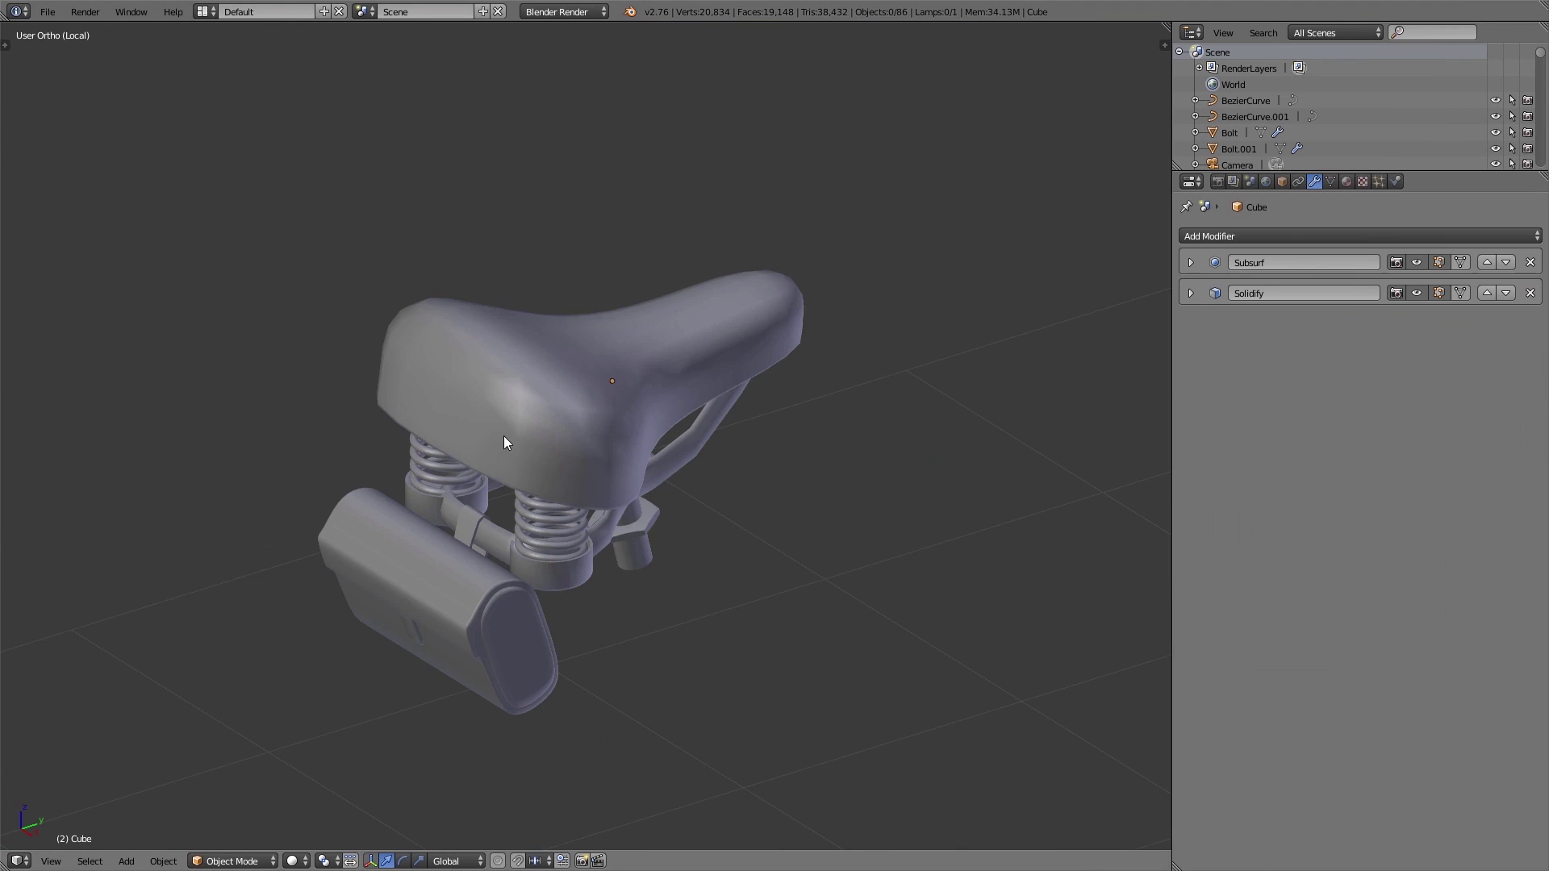
Select the saddle and move it along the vertical axis
right_click(501, 438)
middle_drag(875, 626, 826, 571)
key(g)
key(z)
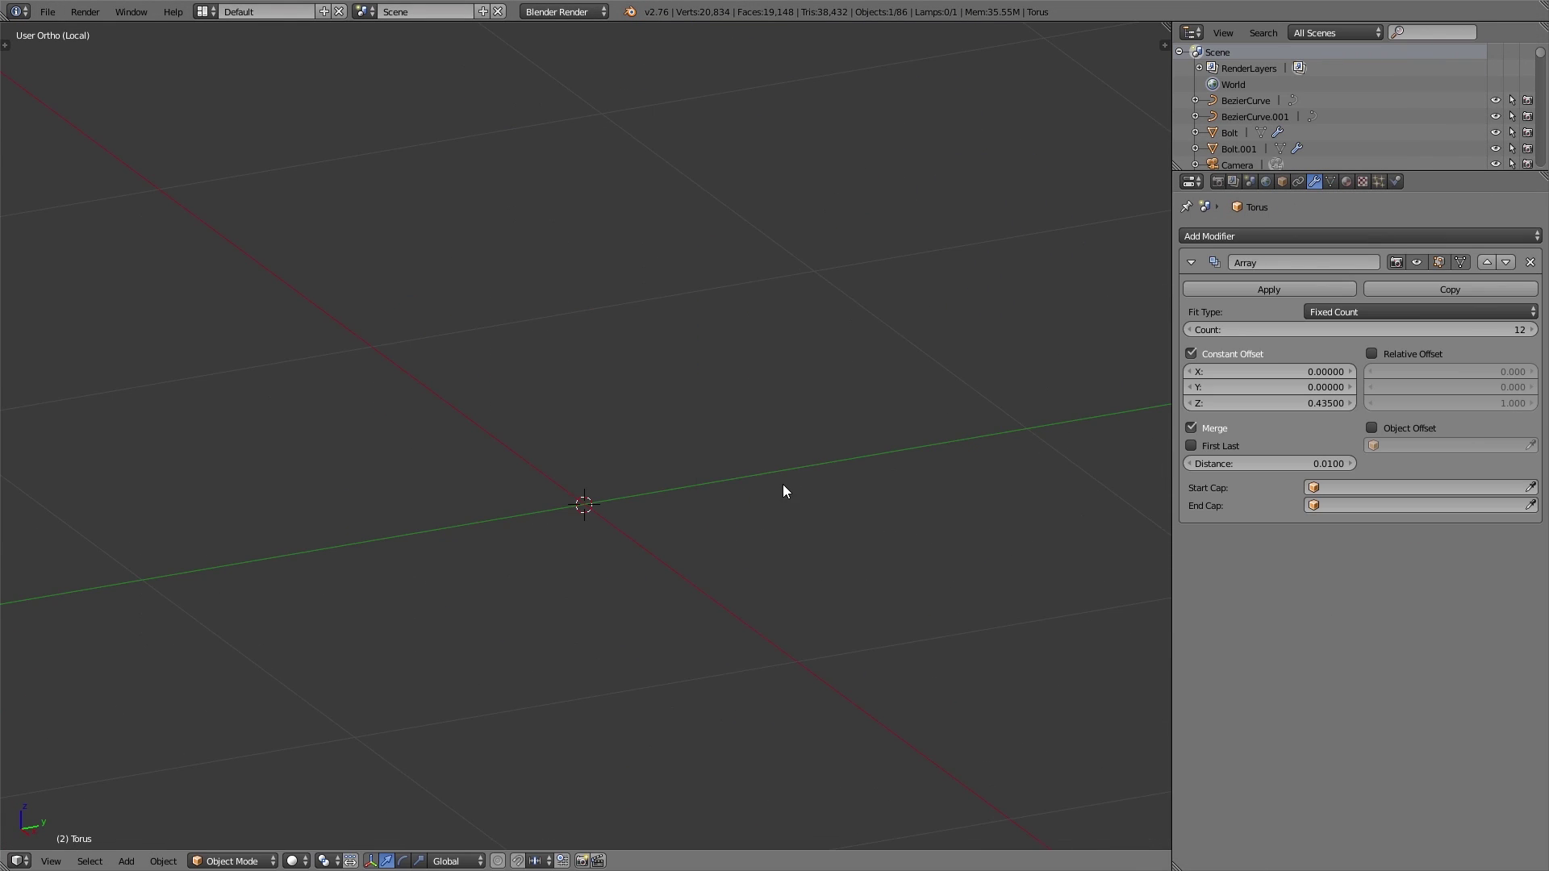
Add a small mesh circle, stand it upright at 90° and offset it along X
key(shift+a)
mouse_move(777, 489)
click(844, 516)
key(s)
key(Return)
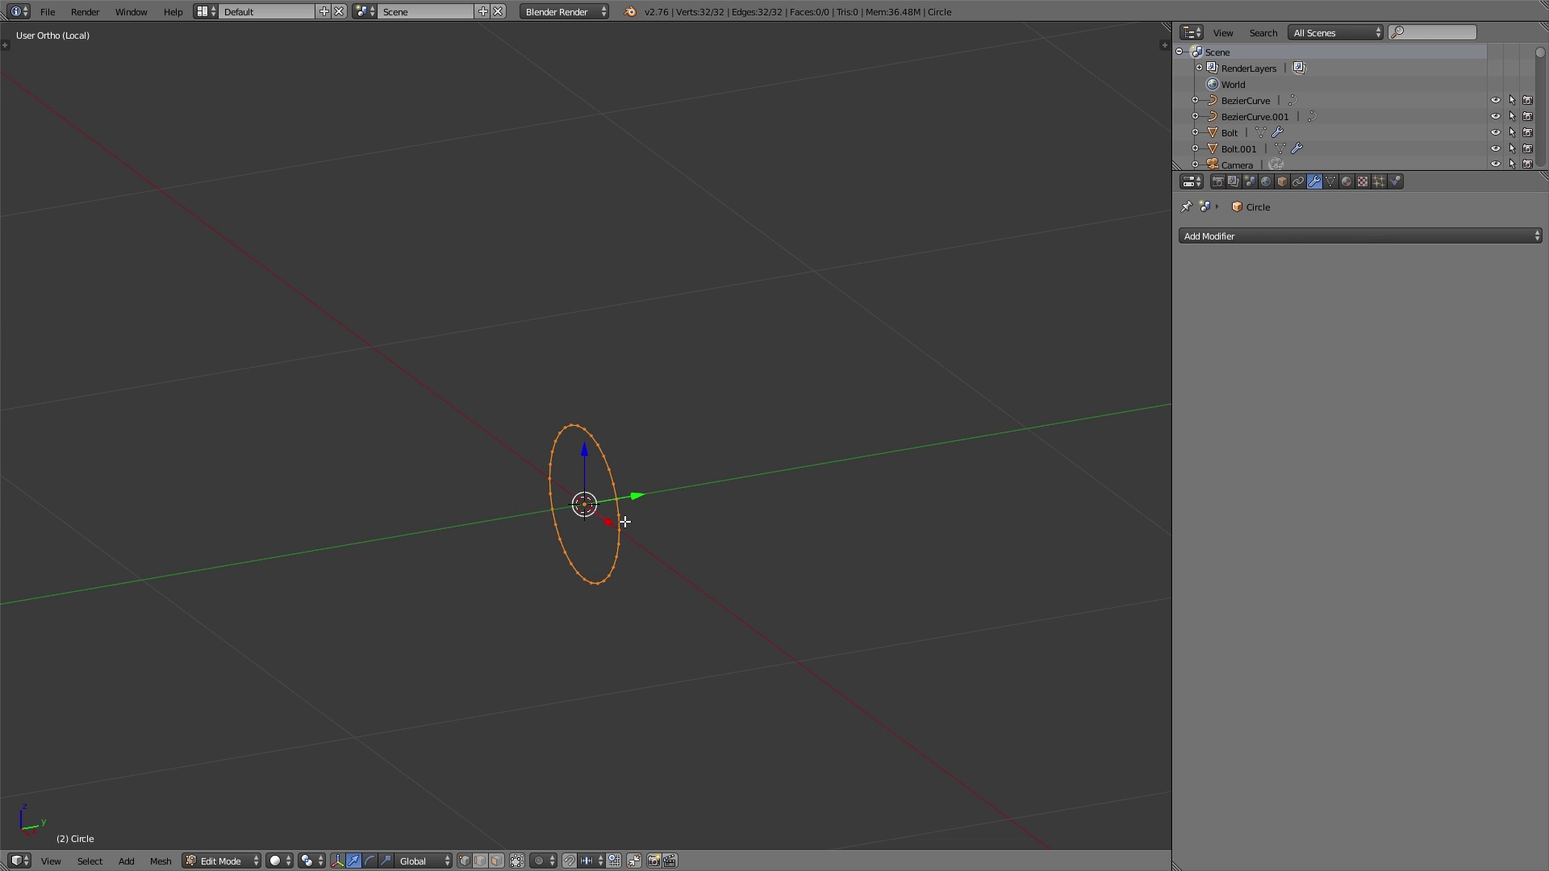
drag(607, 518, 737, 614)
Add a Screw modifier and raise its screw offset and turns to form a tall spring
click(1283, 236)
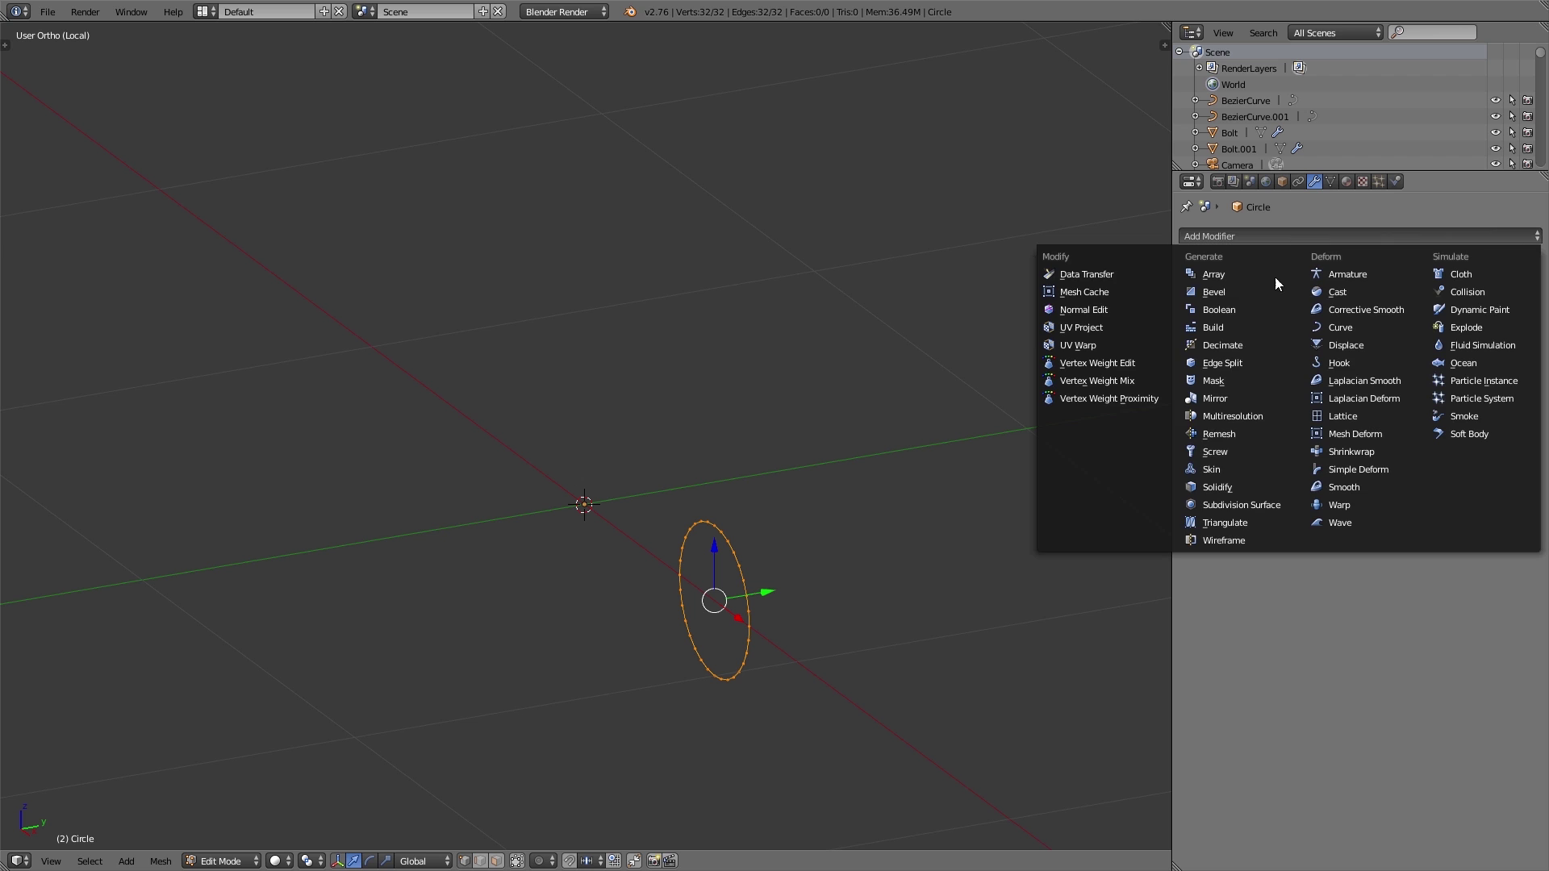
click(1215, 452)
scroll(923, 485, down, 1)
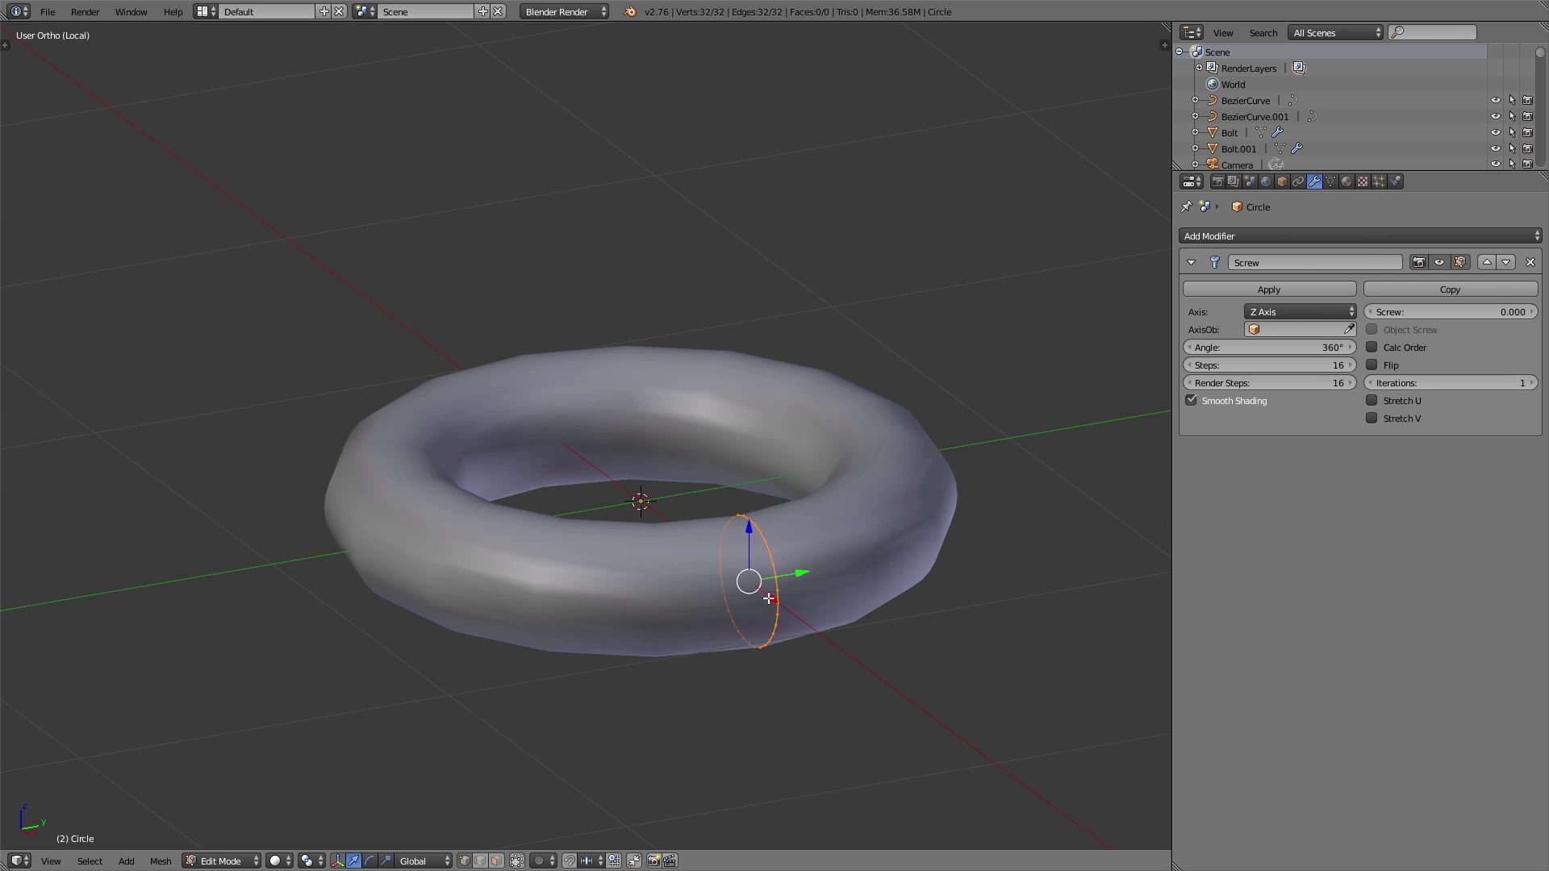
drag(1502, 312, 1521, 312)
drag(1452, 383, 1476, 383)
scroll(985, 245, down, 3)
shift+middle_drag(985, 245, 781, 521)
scroll(781, 521, down, 3)
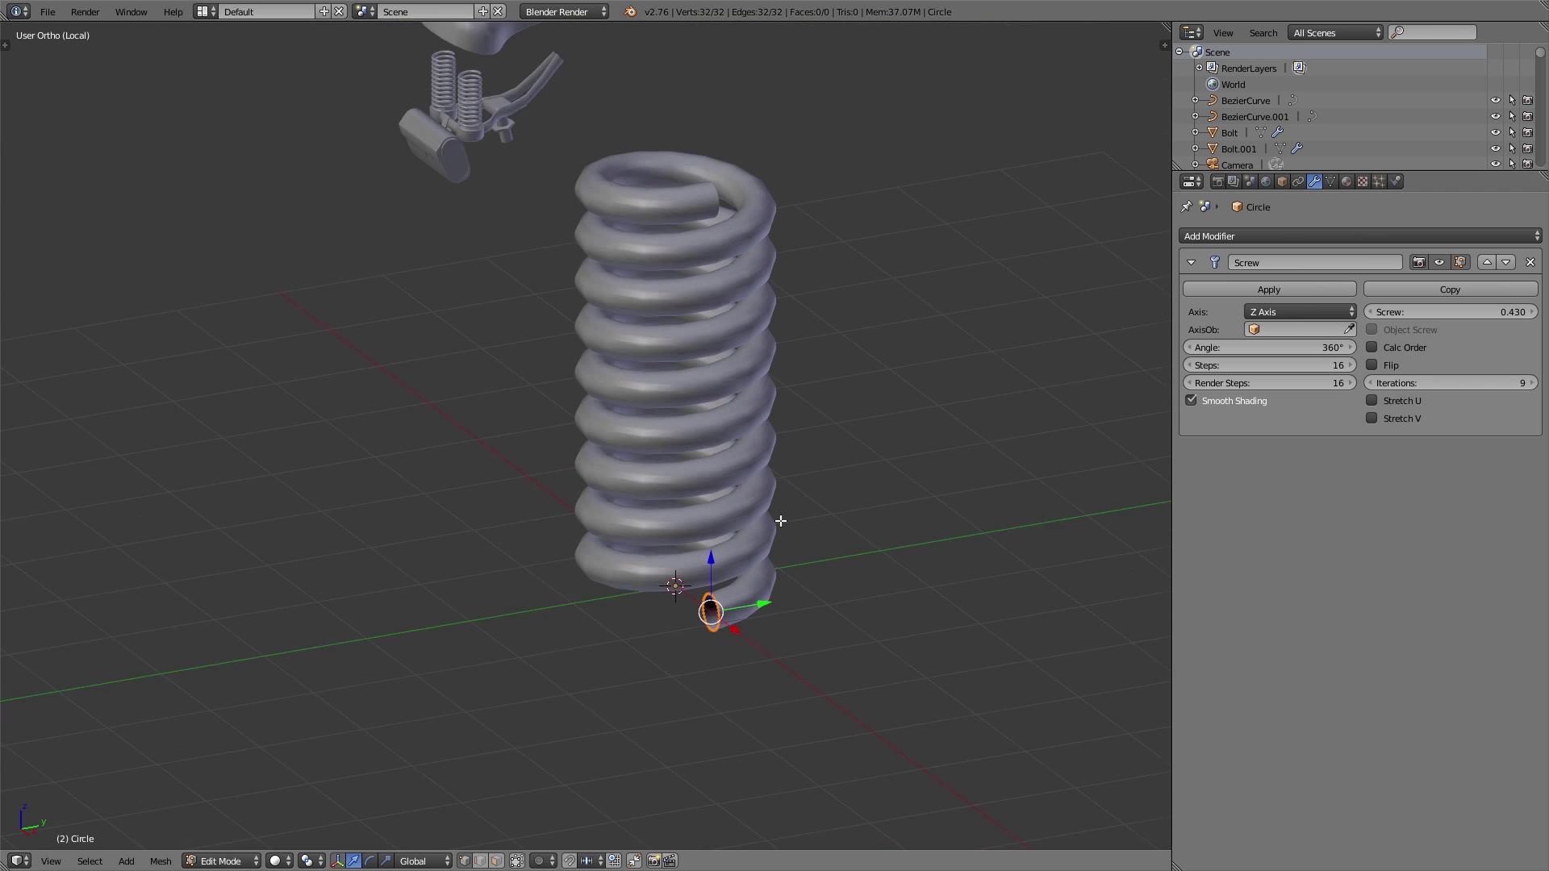
scroll(815, 750, up, 2)
scroll(736, 709, down, 1)
Compress the coil to a Screw value of 0.120 with a thinner wire and 8 iterations
drag(1506, 311, 1485, 311)
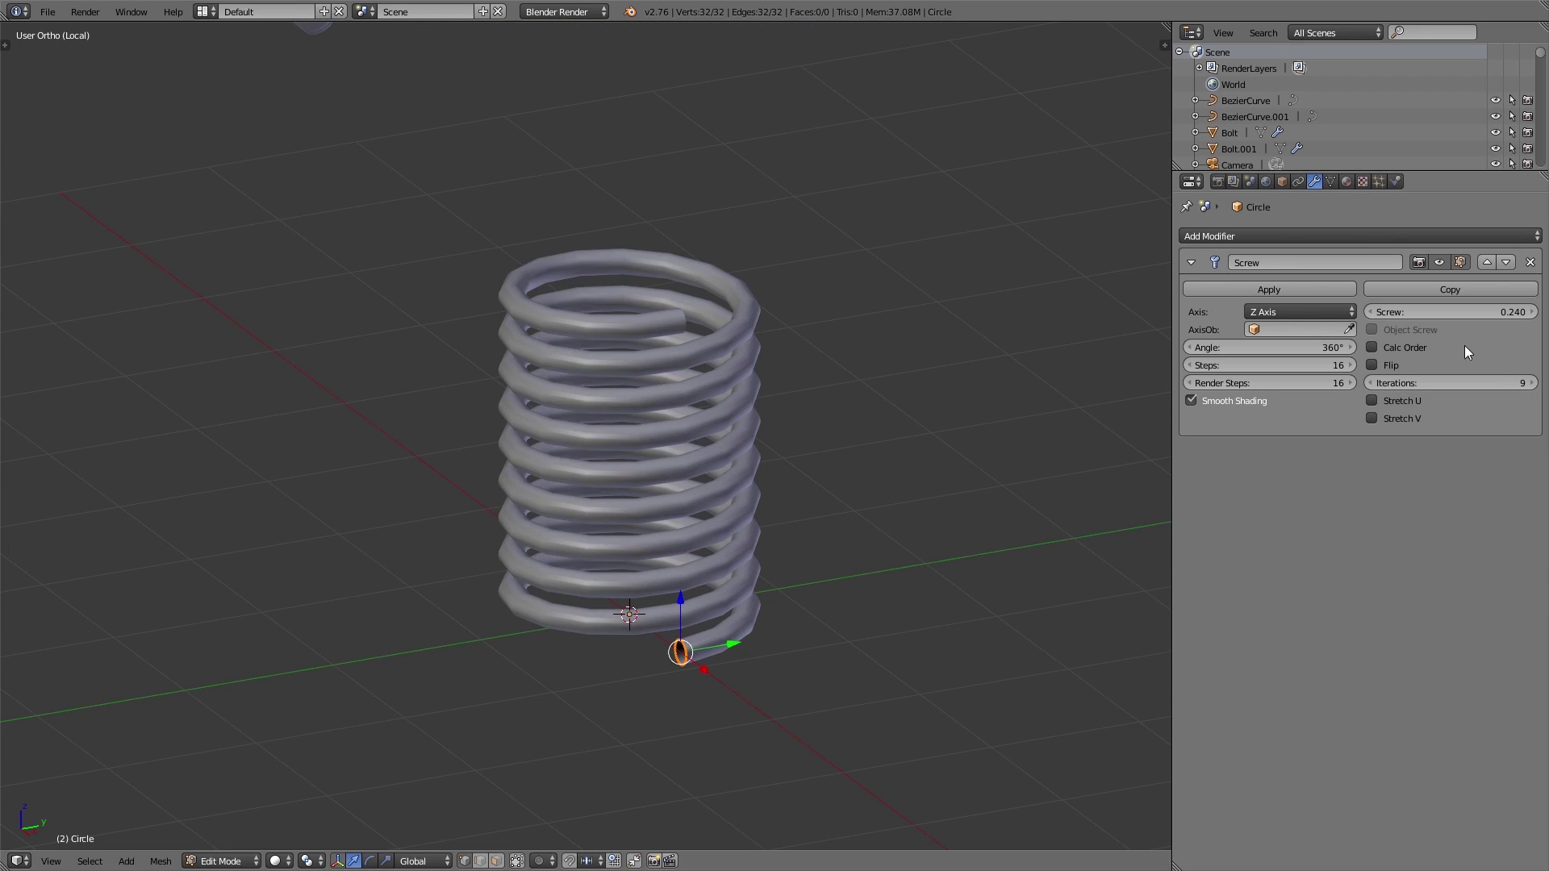
key(s)
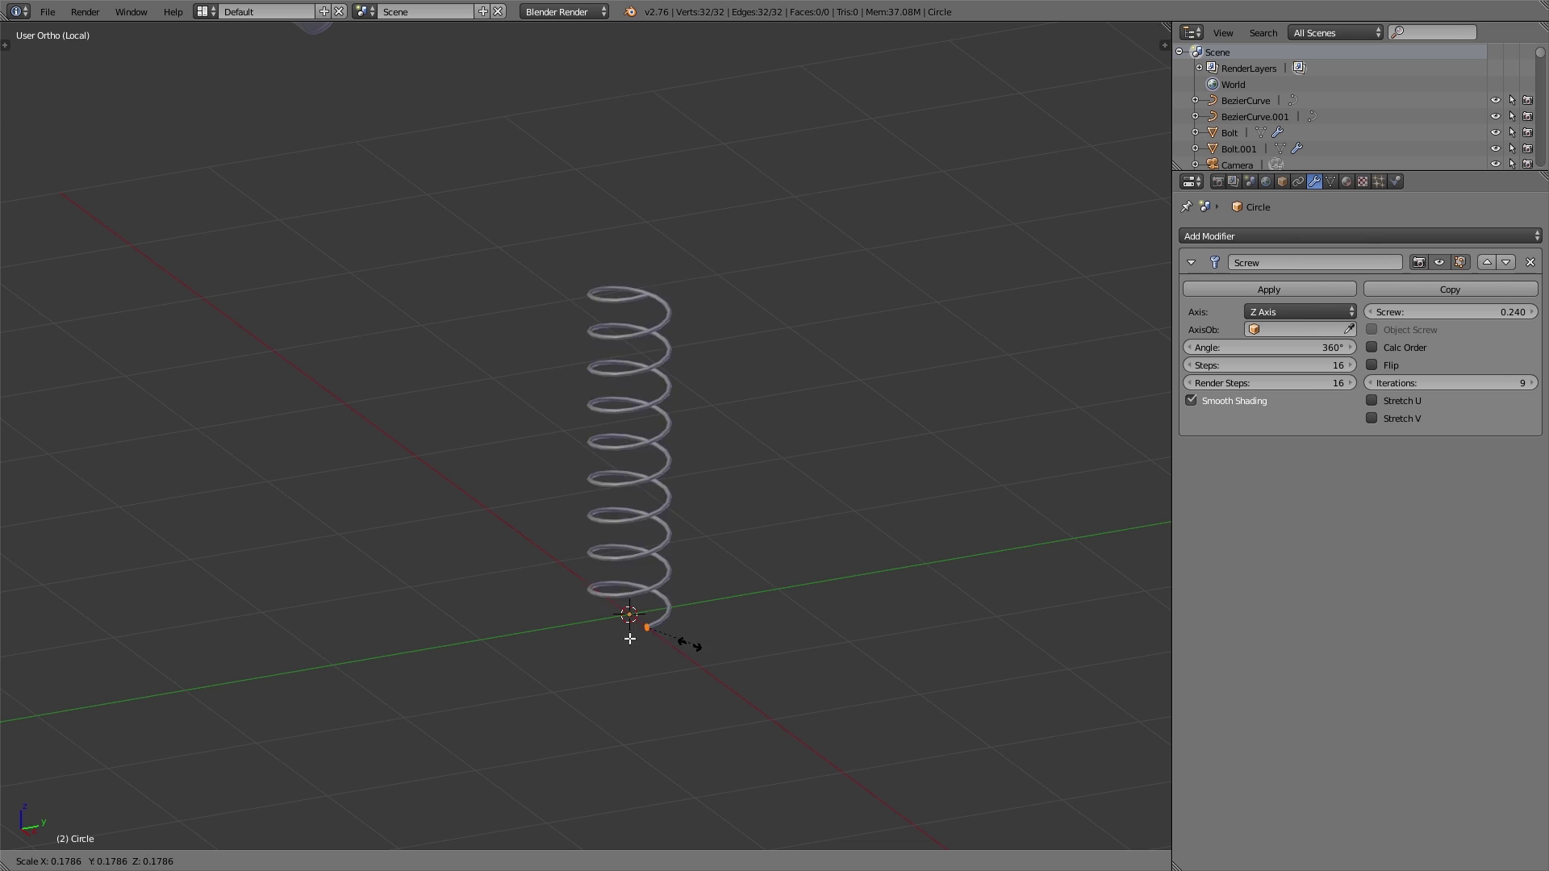
click(871, 613)
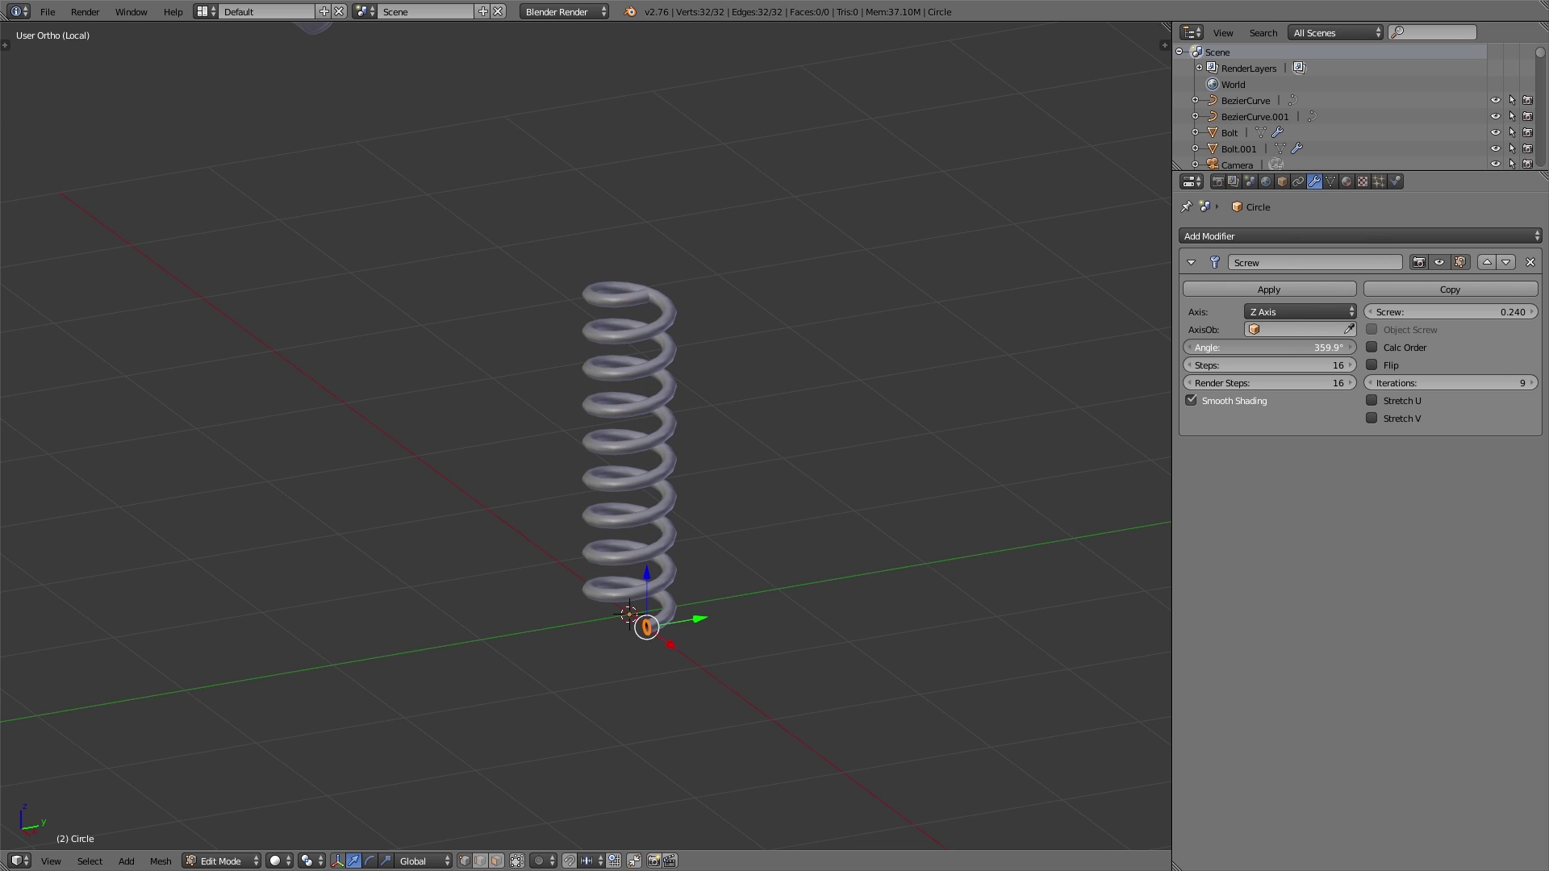
drag(1412, 389, 1424, 389)
drag(1450, 312, 1428, 311)
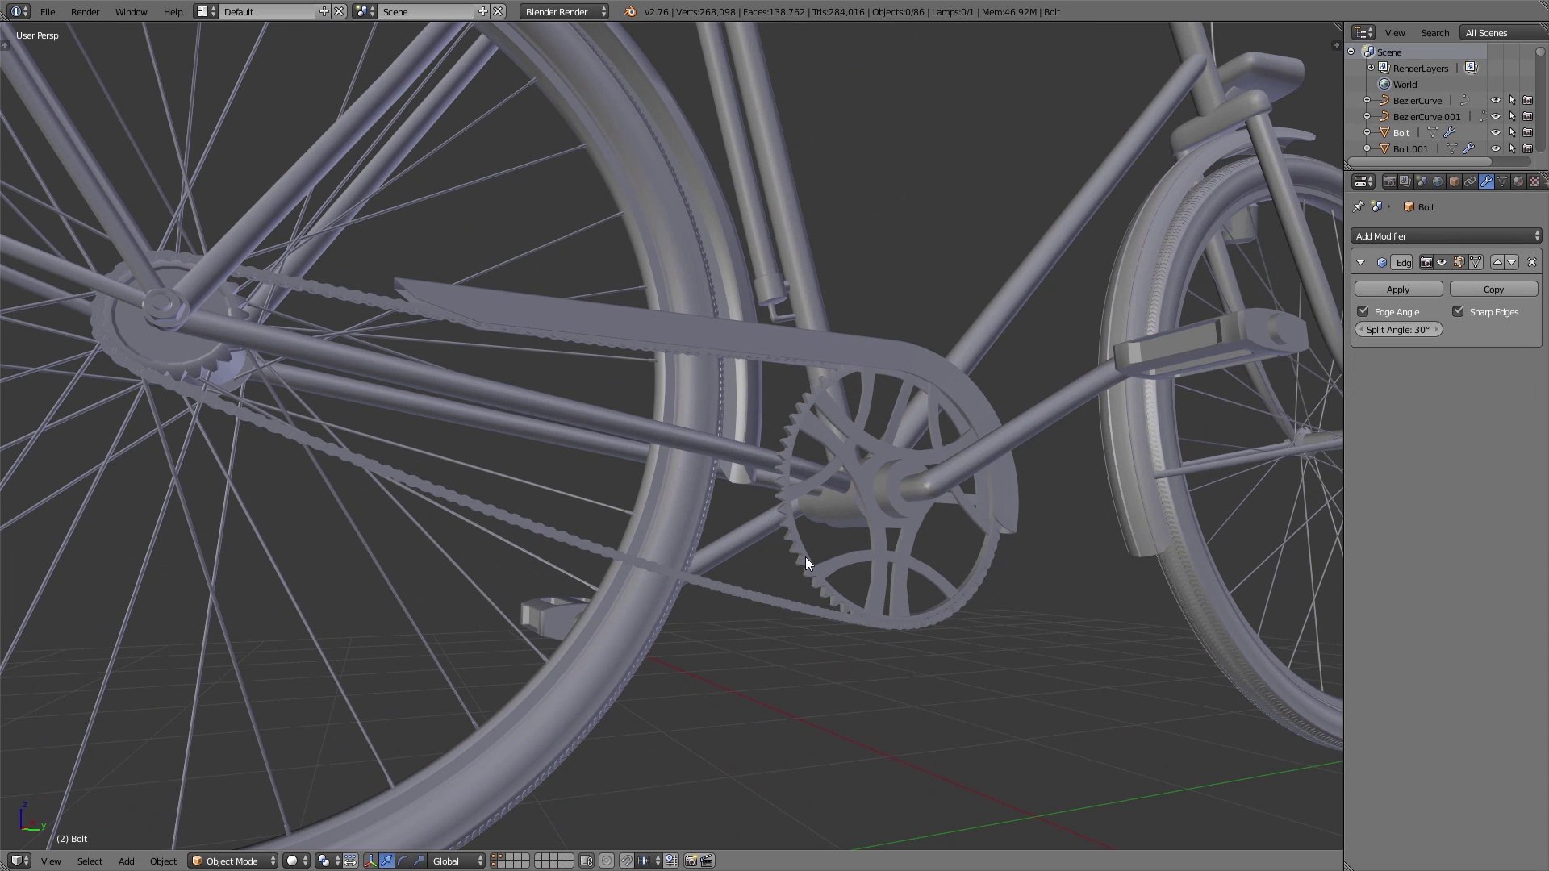
Select the chainring, then the rear sprocket, and start moving the sprocket
right_click(805, 557)
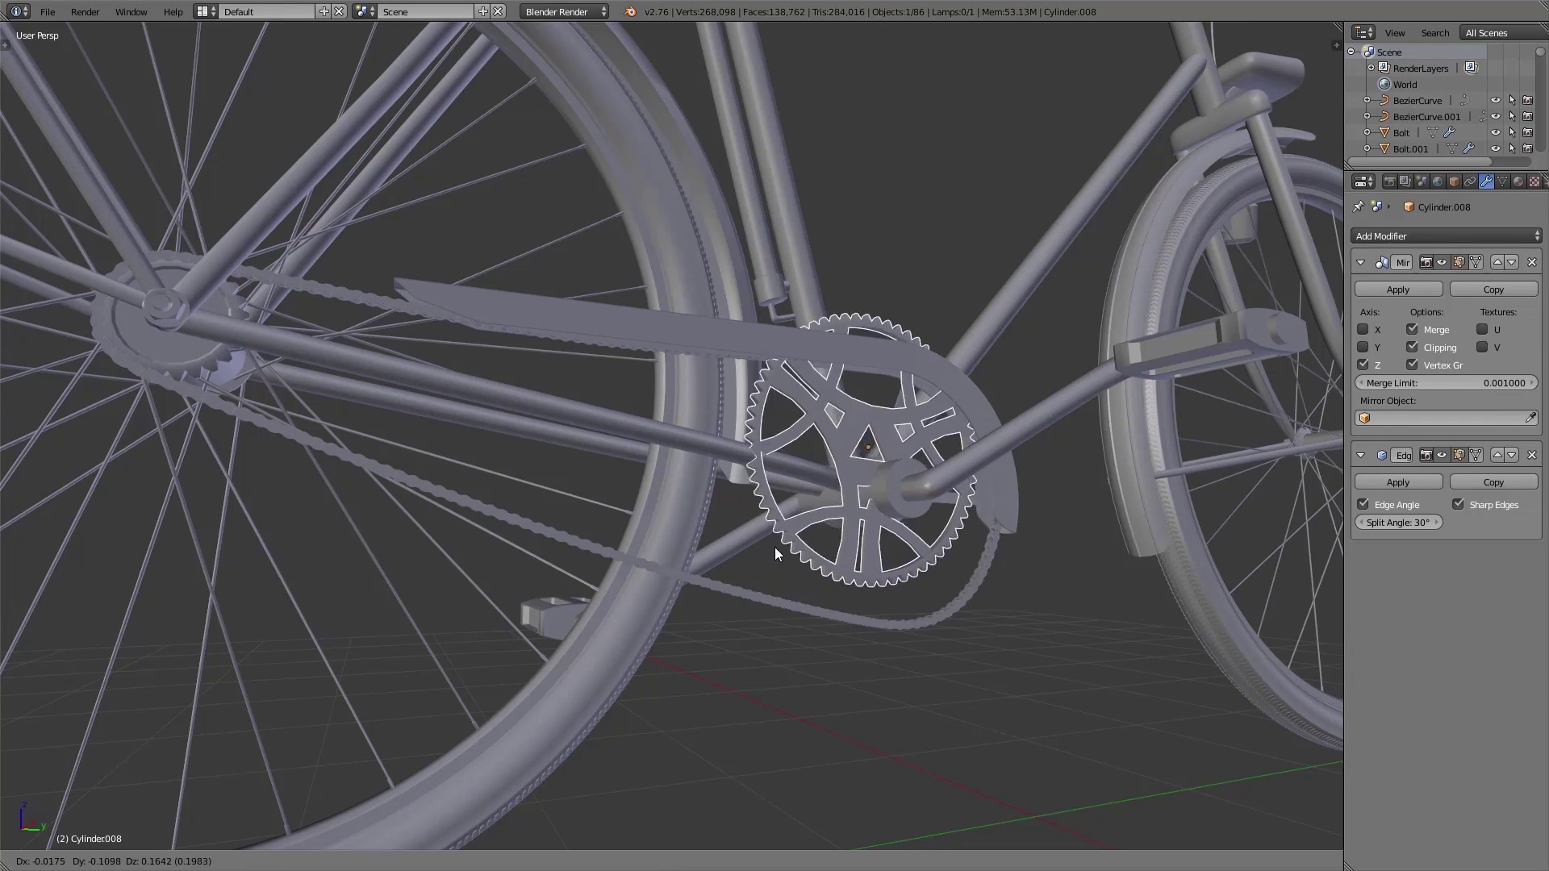
middle_drag(281, 404, 584, 472)
right_click(681, 400)
key(g)
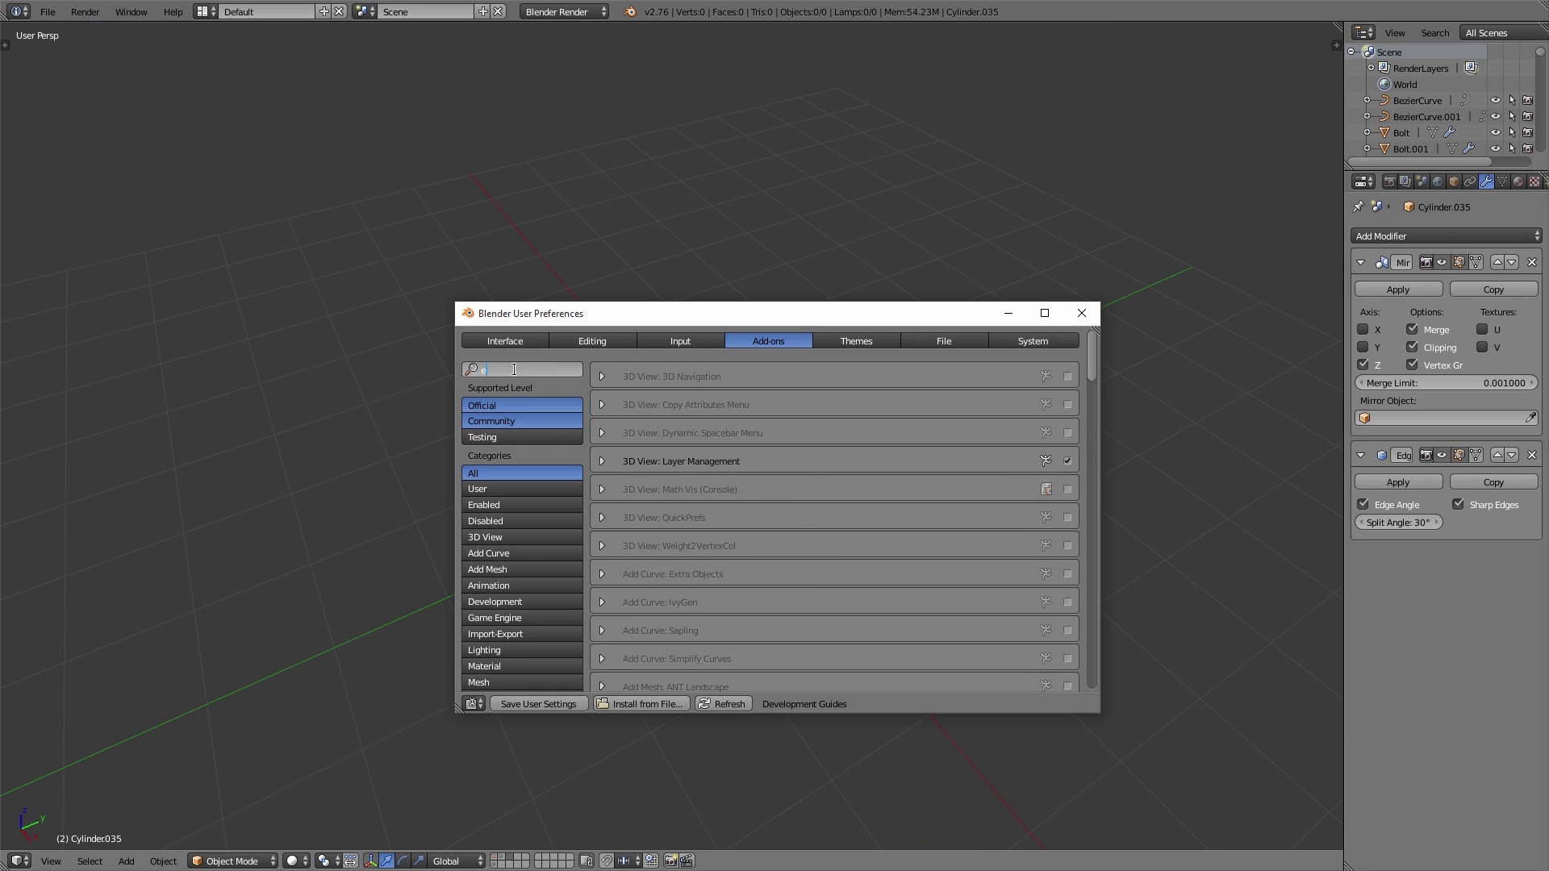
Search the add-ons for 'extra' to enable the Extra Objects add-on
click(516, 369)
text(extra)
click(724, 345)
Add a Gear mesh with 21 teeth and enlarge it into a wide flat disc
key(shift+a)
mouse_move(724, 345)
mouse_move(805, 589)
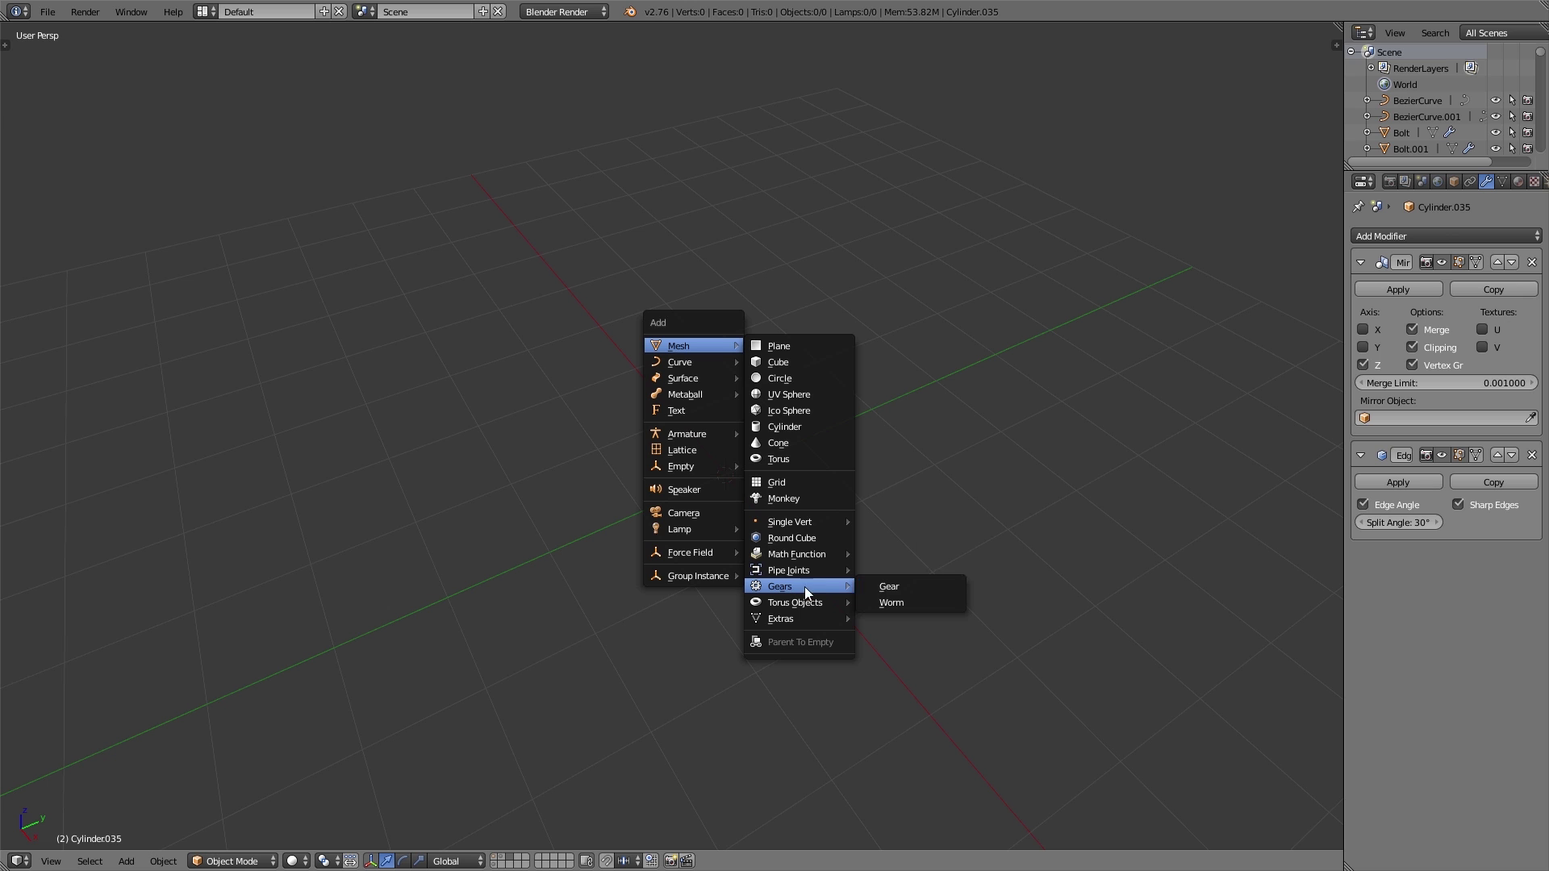
click(890, 587)
key(t)
drag(87, 428, 121, 458)
drag(87, 480, 105, 532)
scroll(805, 519, up, 2)
middle_drag(806, 520, 942, 484)
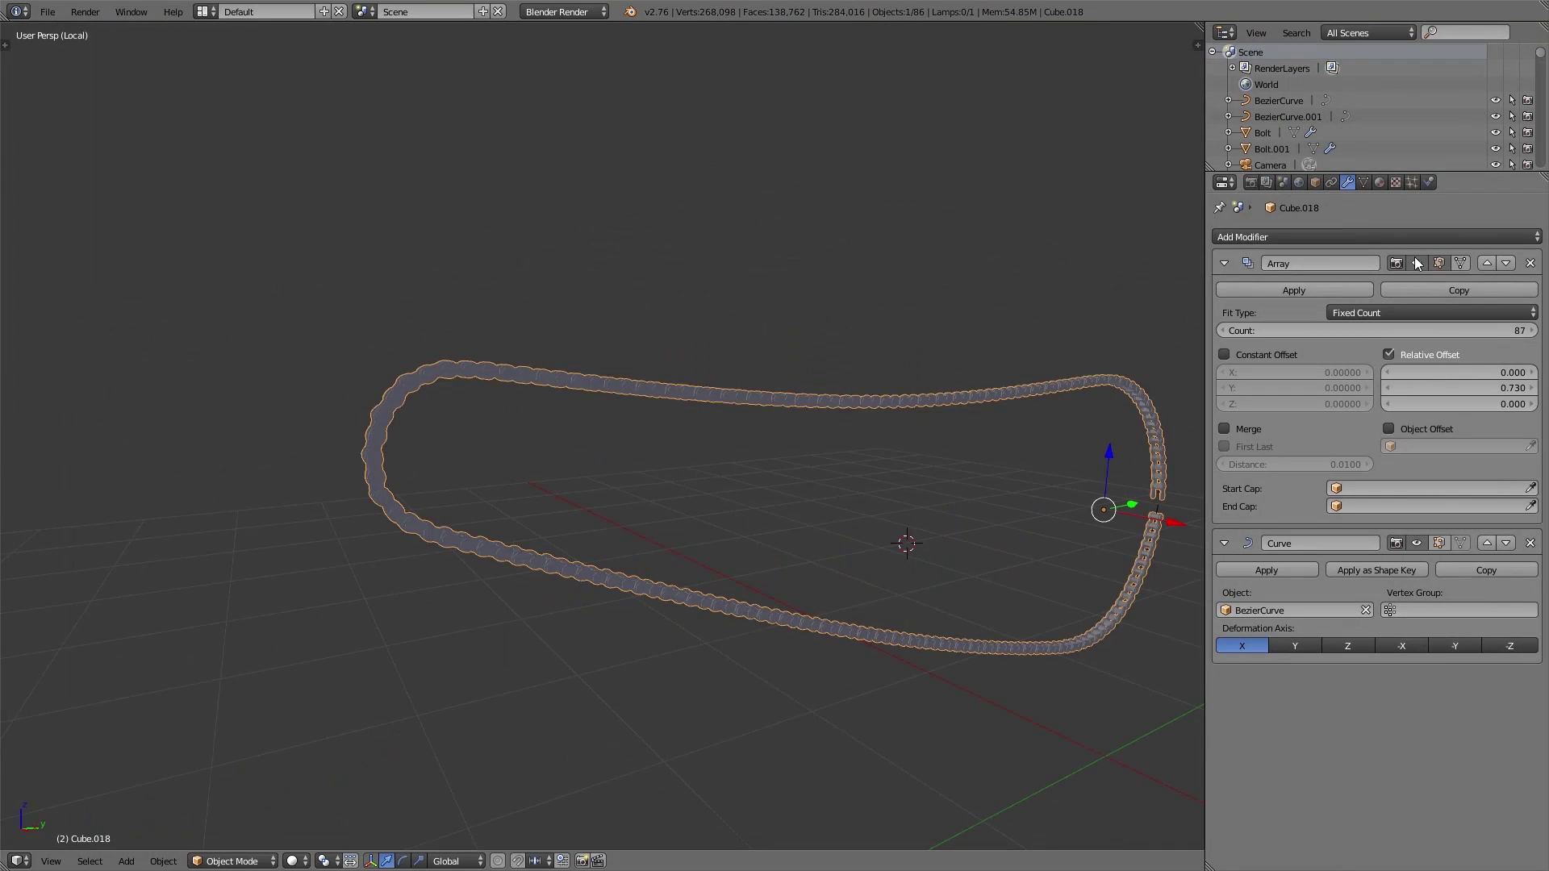
Lower the chain's Array count down to a single link
click(1415, 260)
click(1415, 259)
drag(1476, 331, 1379, 331)
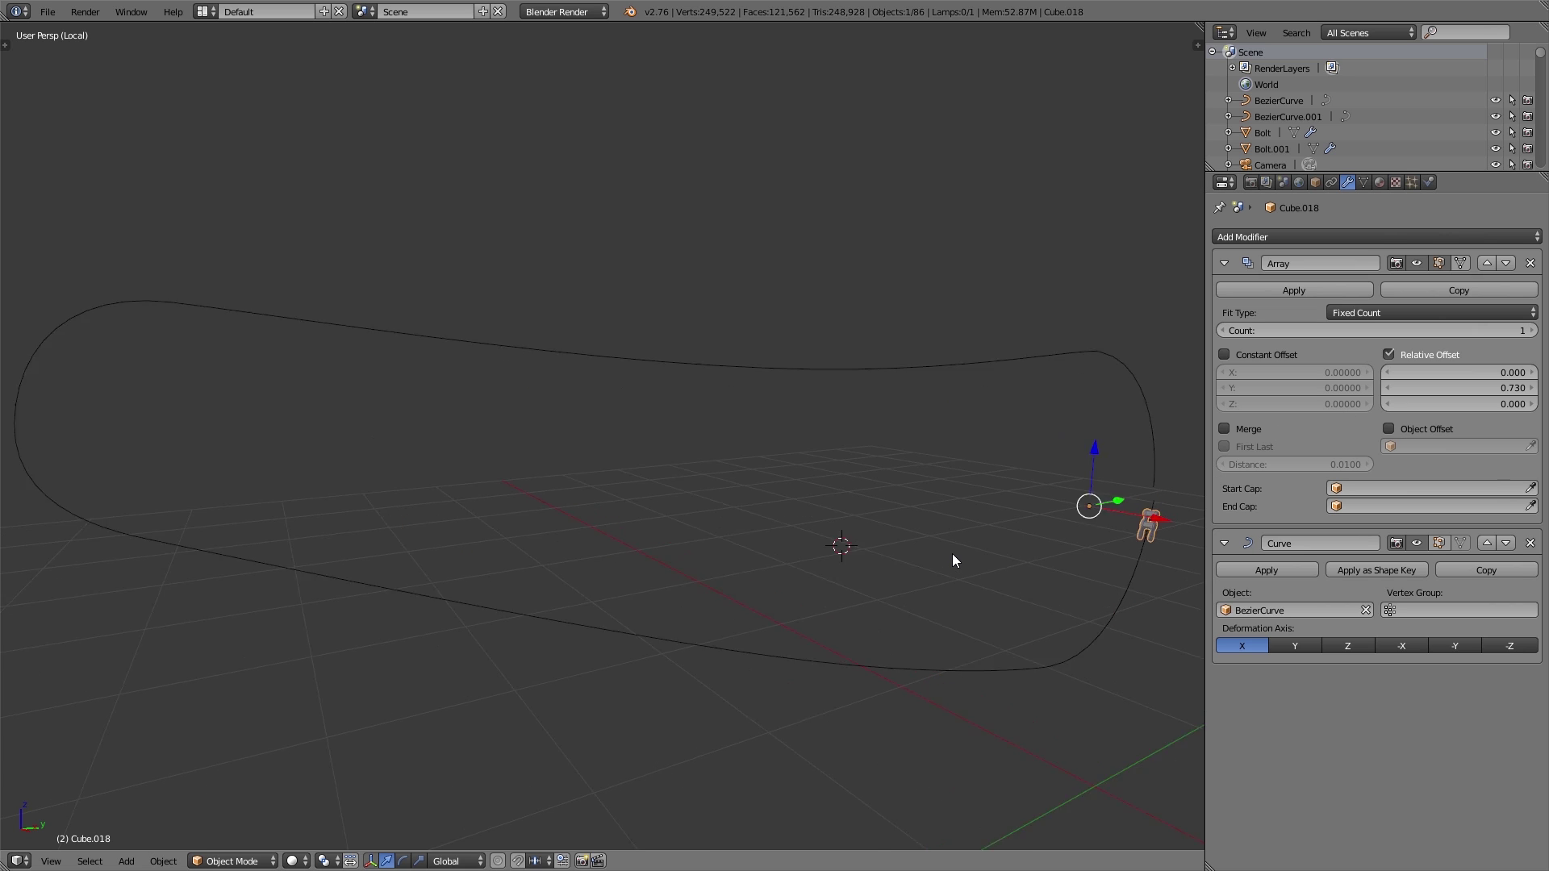
Frame the chain link in local view, raise the Array count to 87, then return to full view
key(KP_Decimal)
middle_drag(773, 538, 879, 576)
scroll(763, 544, down, 5)
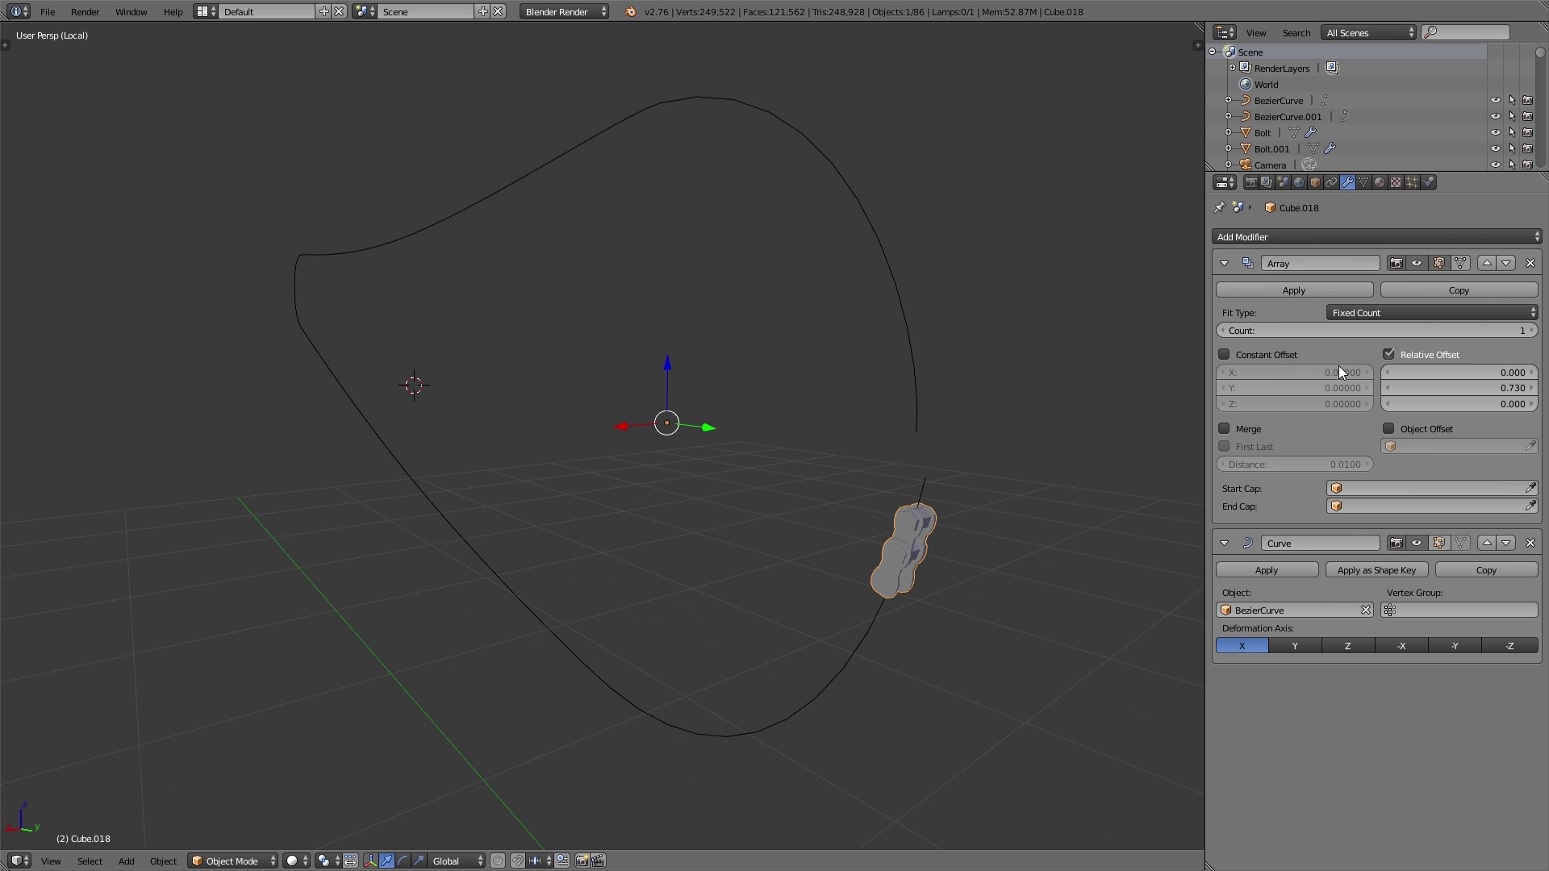
drag(1339, 331, 1458, 331)
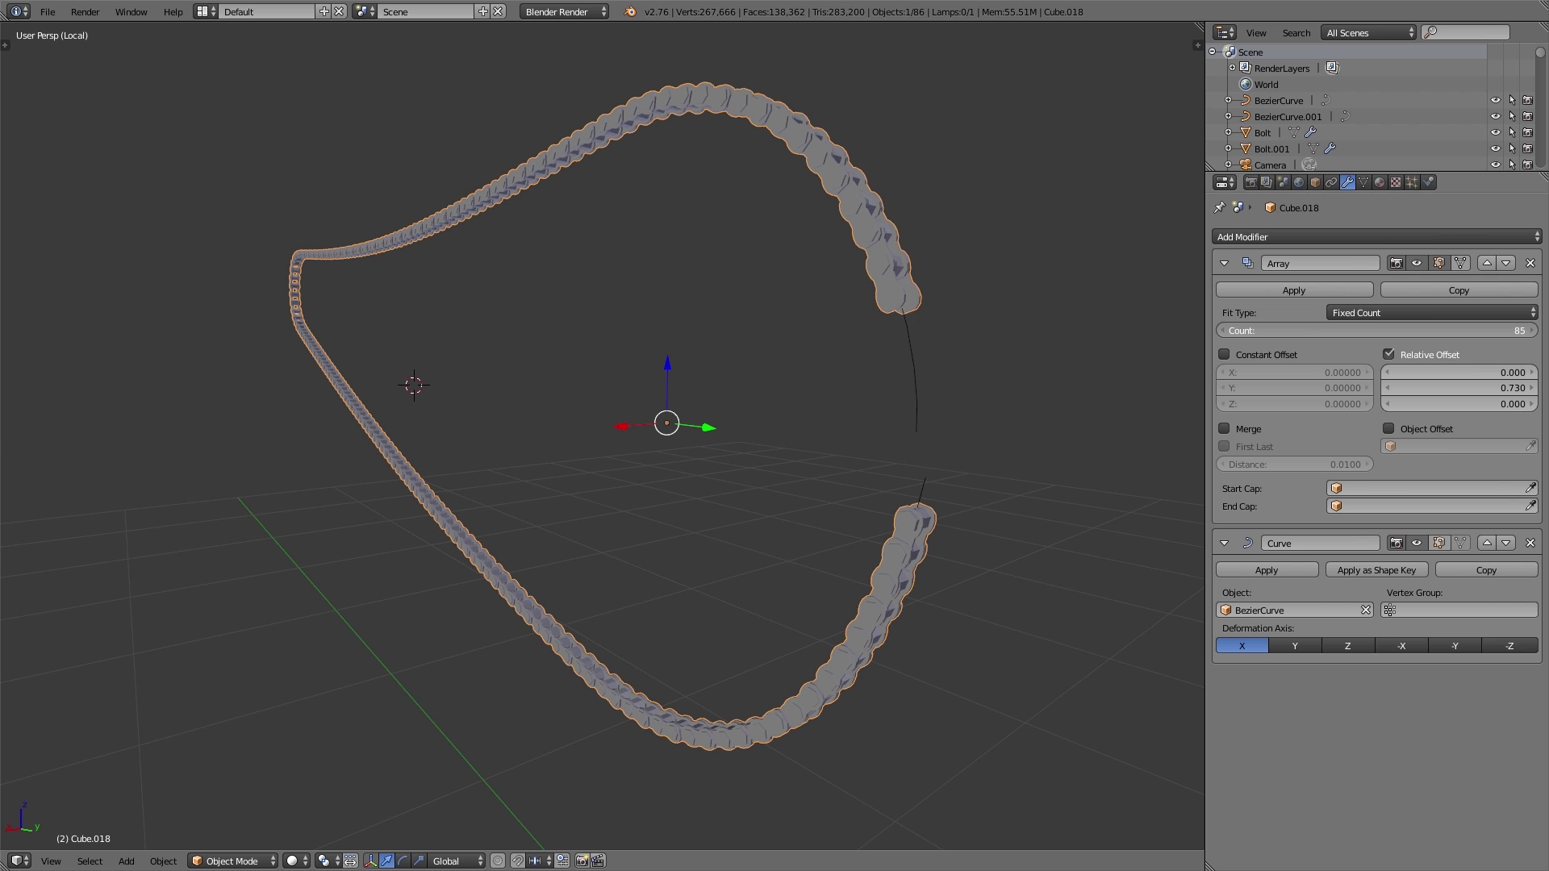
click(1532, 332)
middle_drag(1054, 436, 747, 539)
key(KP_Divide)
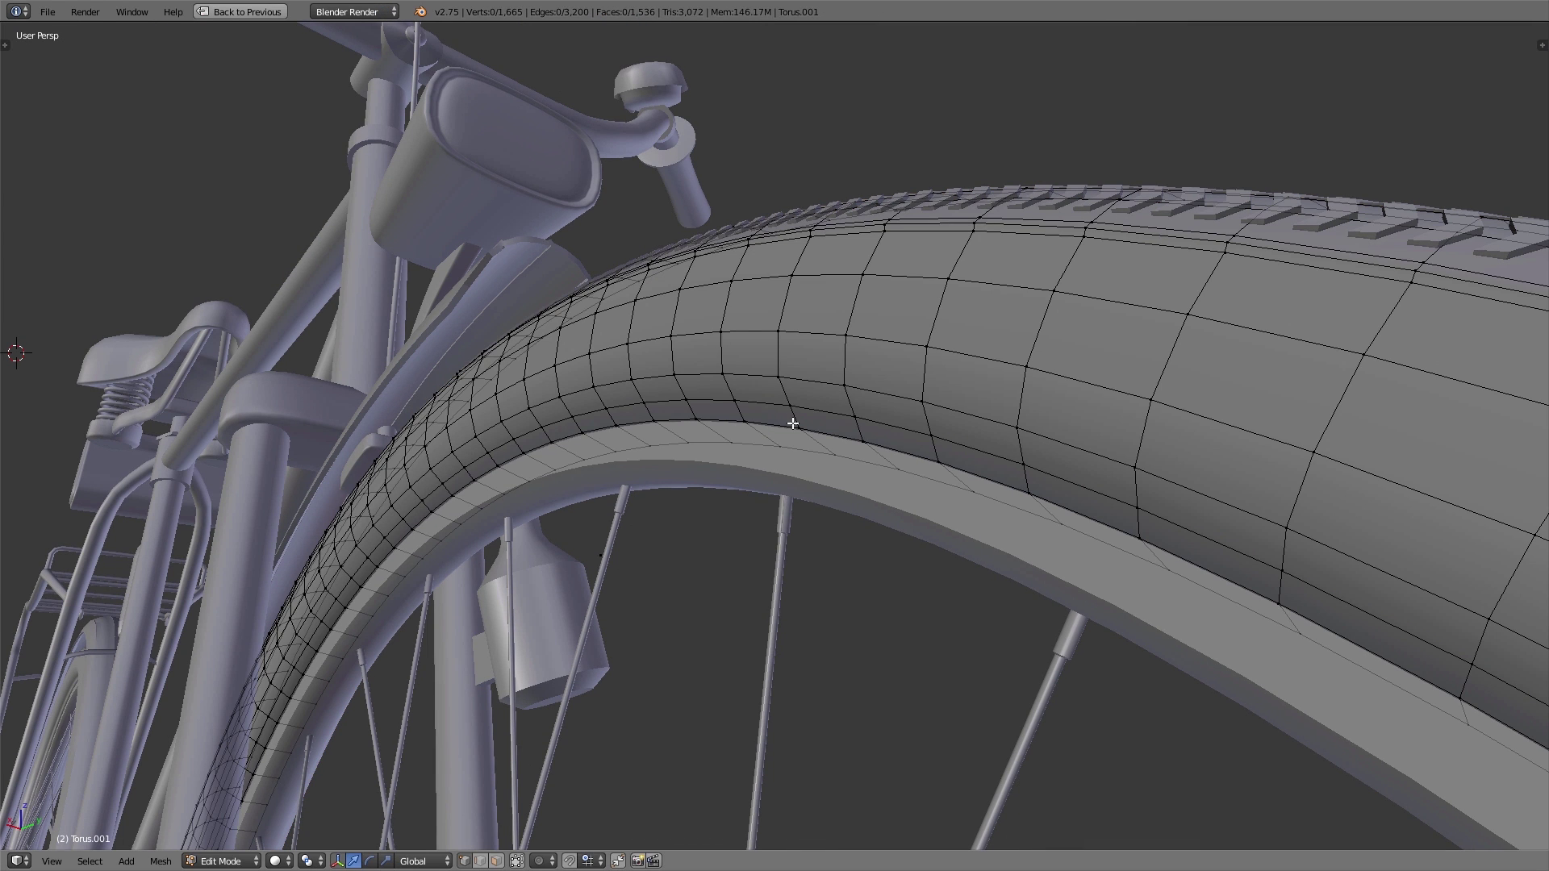
Cut two edge loops around the tire, sliding each toward its inner edge
key(ctrl+r)
click(793, 420)
click(865, 434)
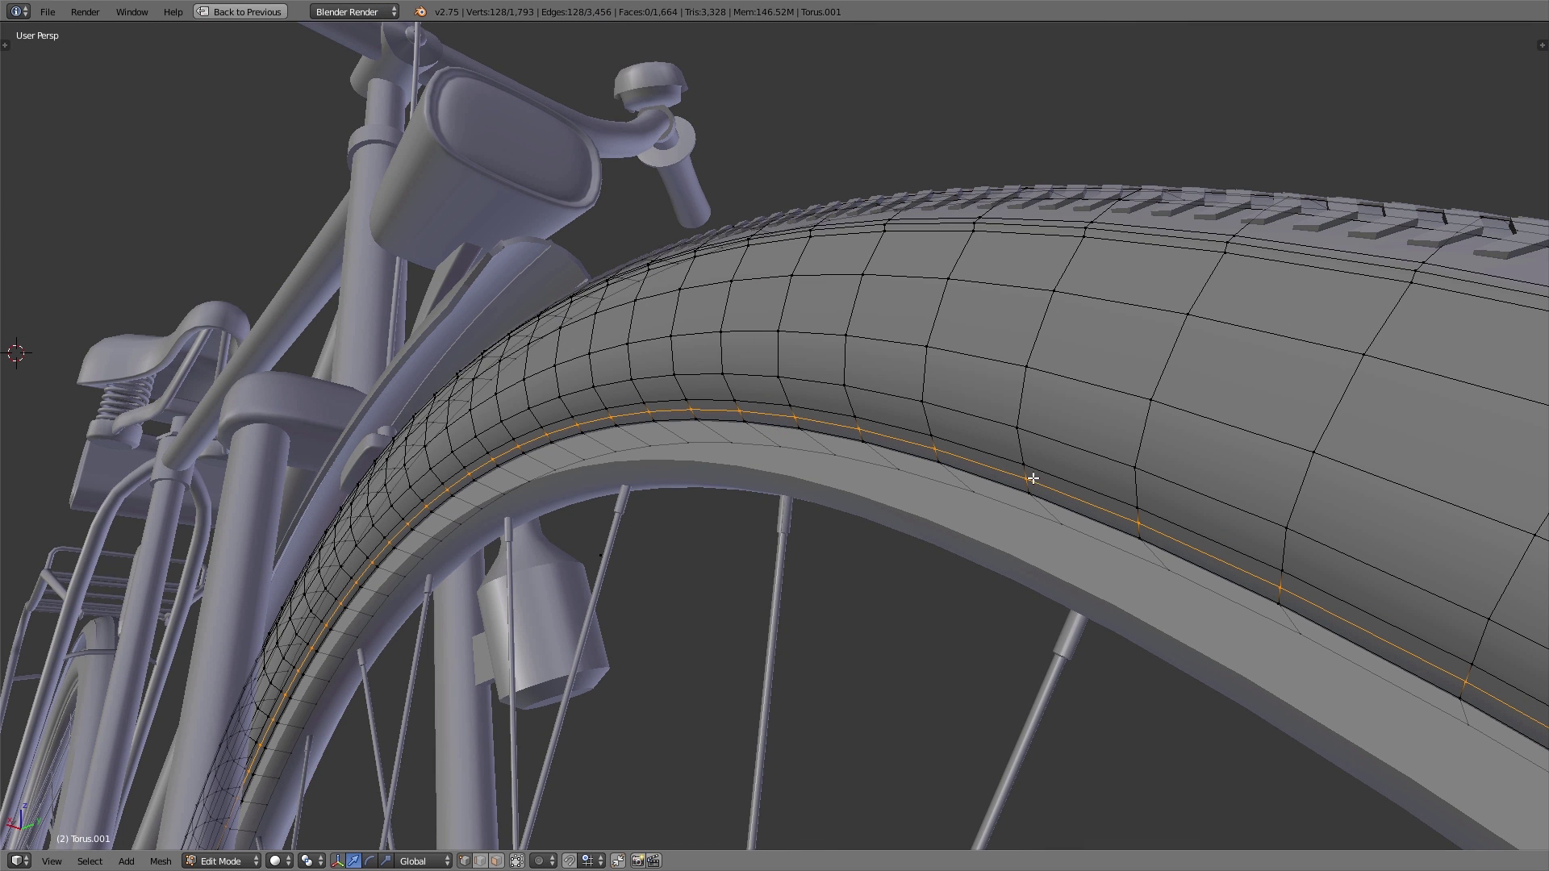
key(g)
key(x)
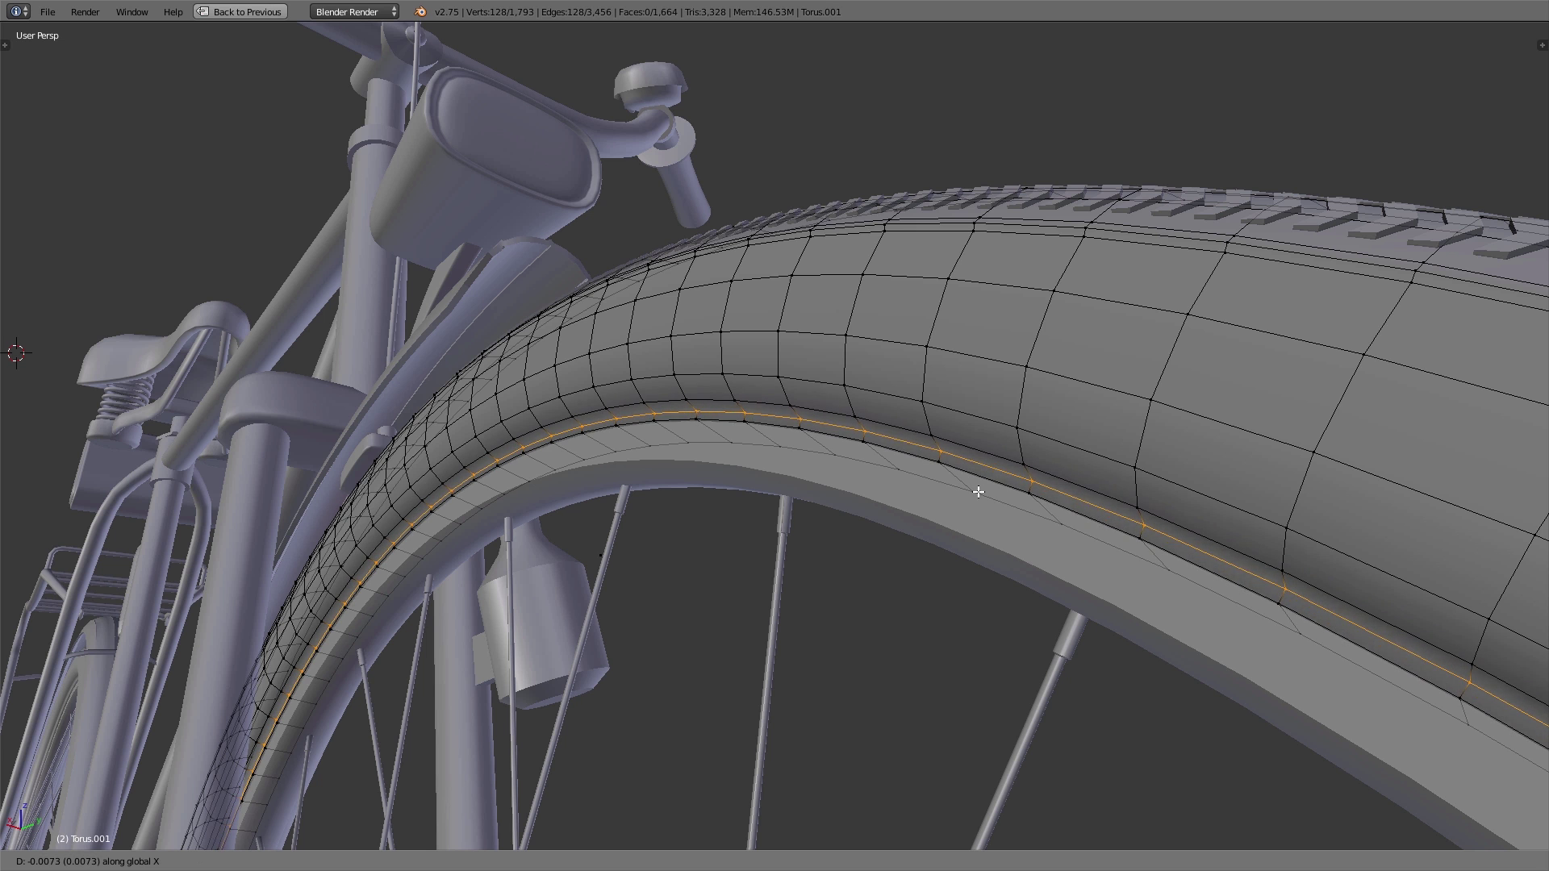
click(978, 492)
key(Tab)
key(Tab)
key(ctrl+r)
click(939, 436)
click(1009, 488)
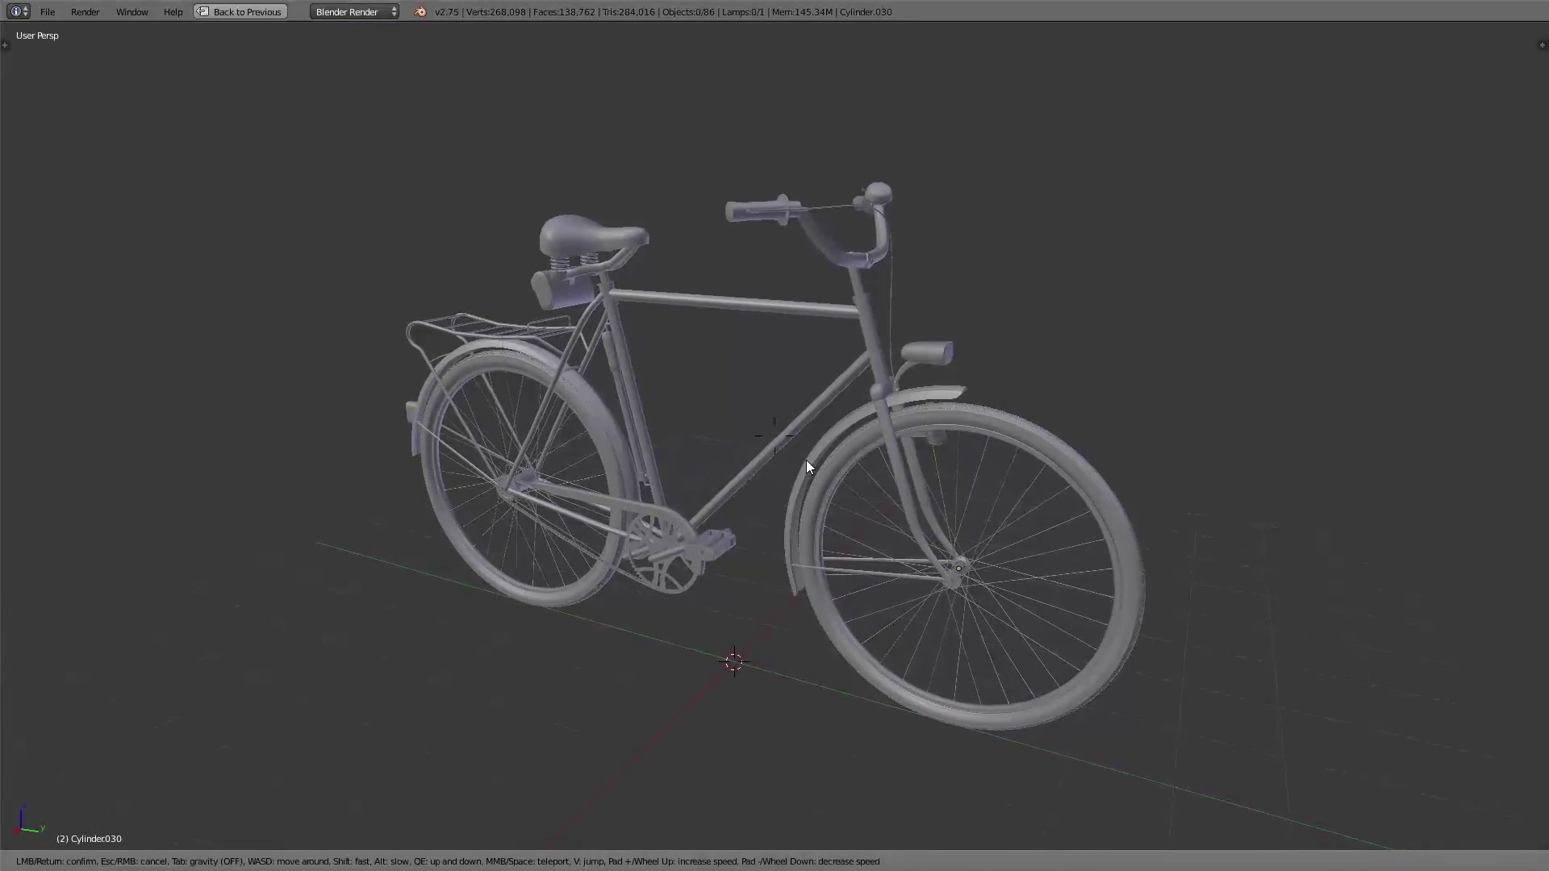
key(w)
key(w)
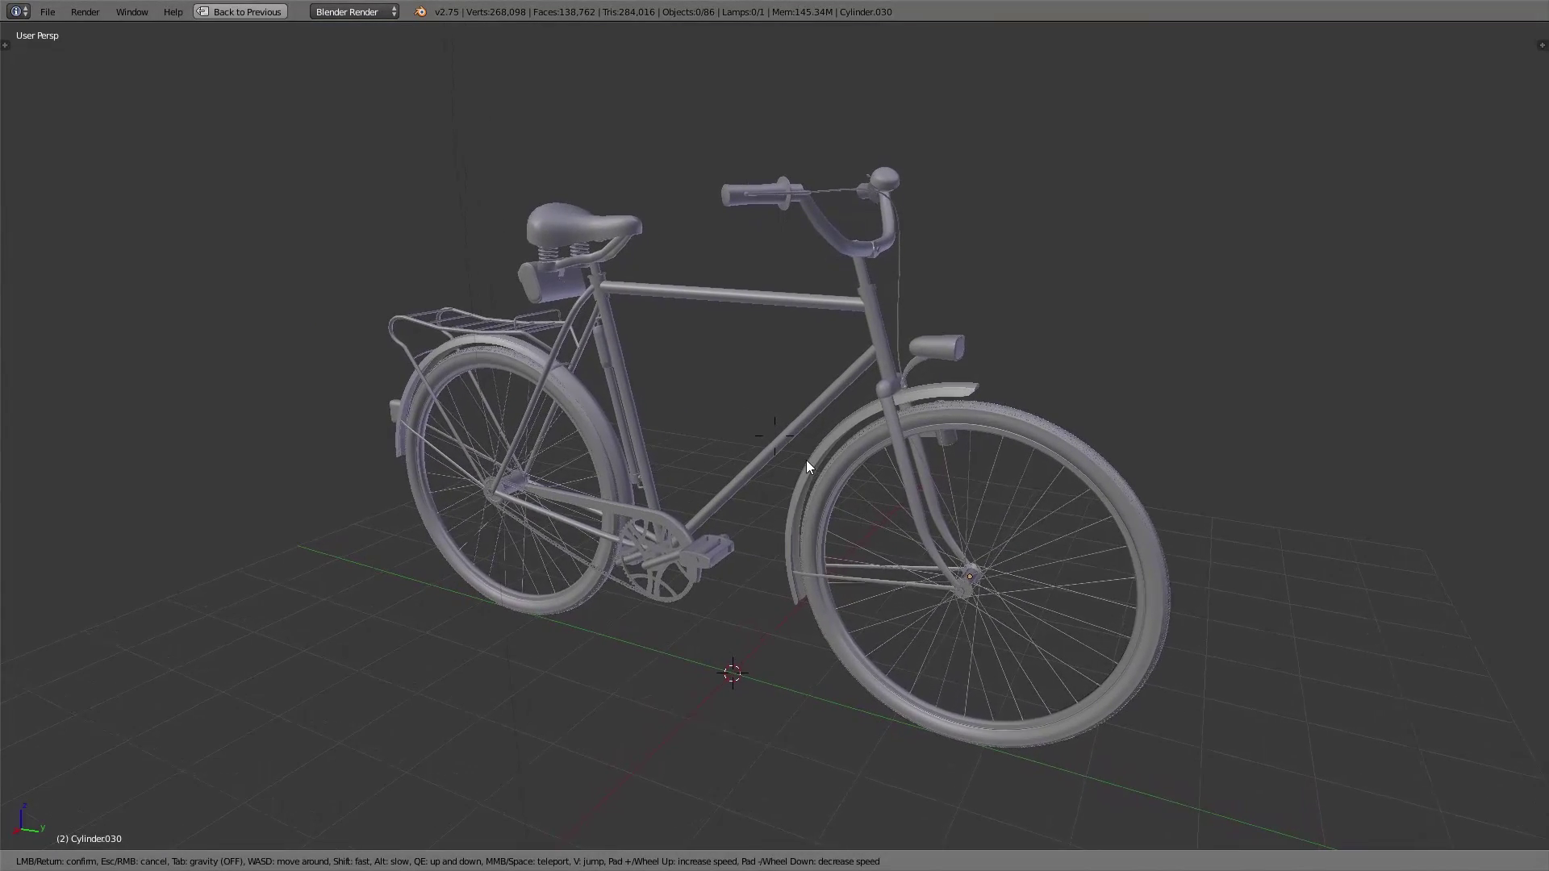
key(w)
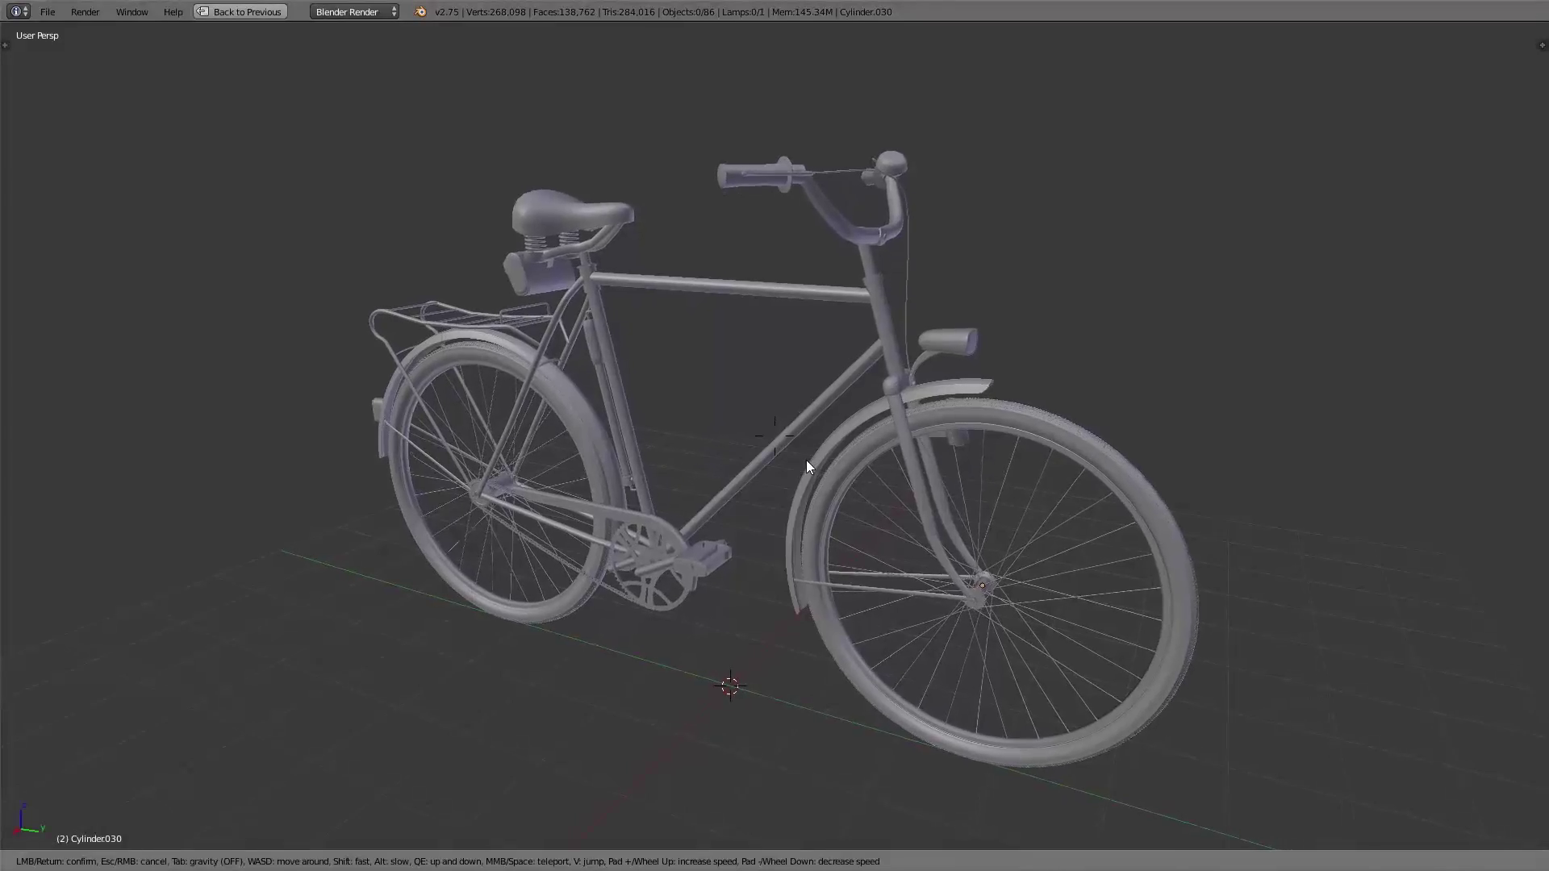
key(w)
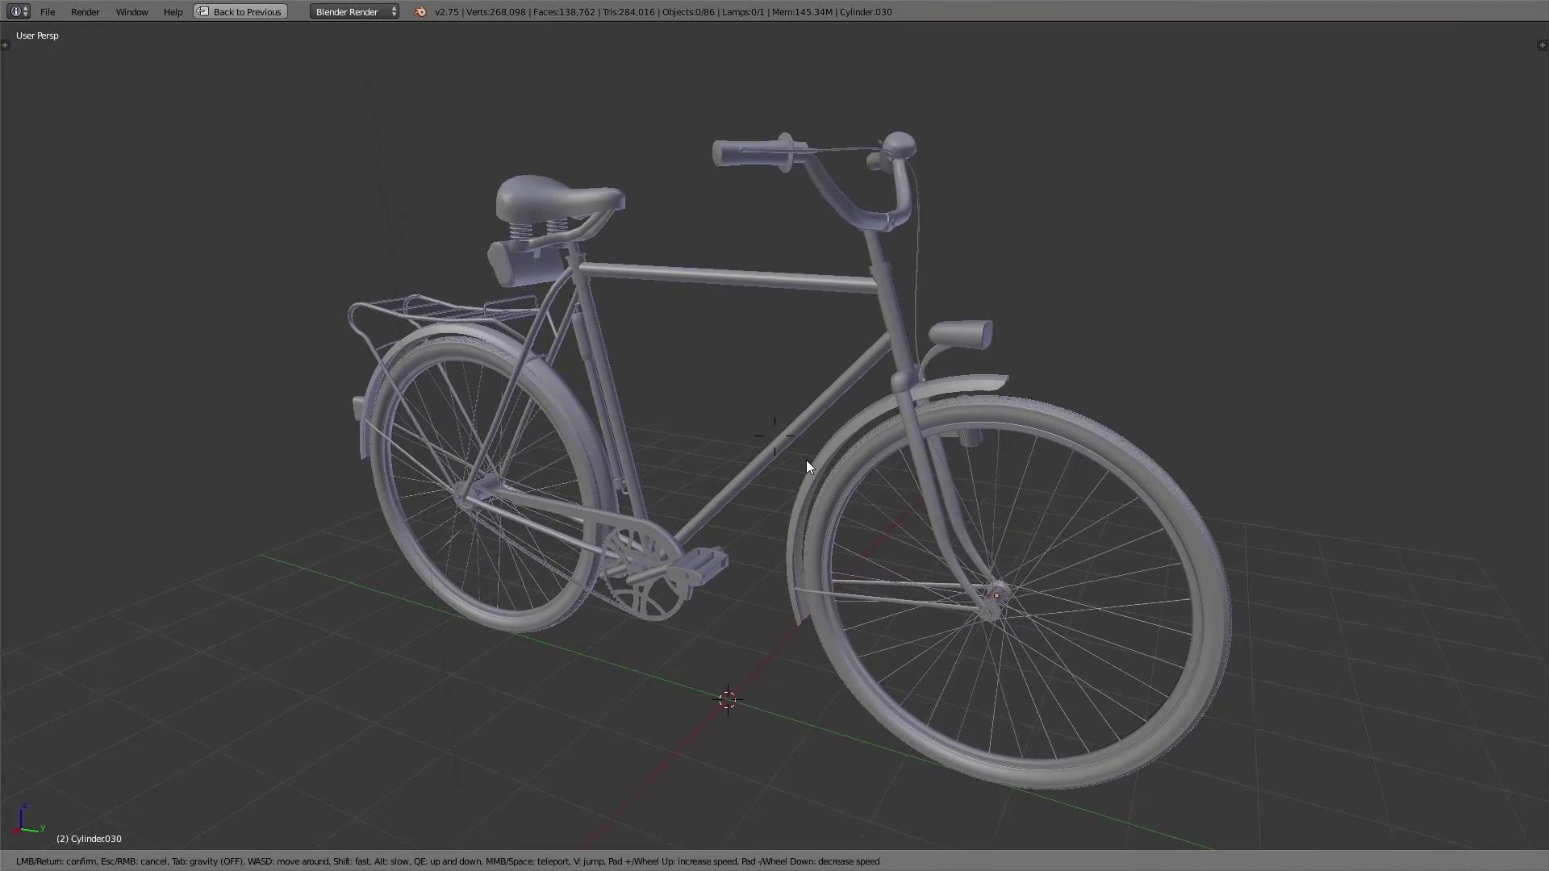
key(w)
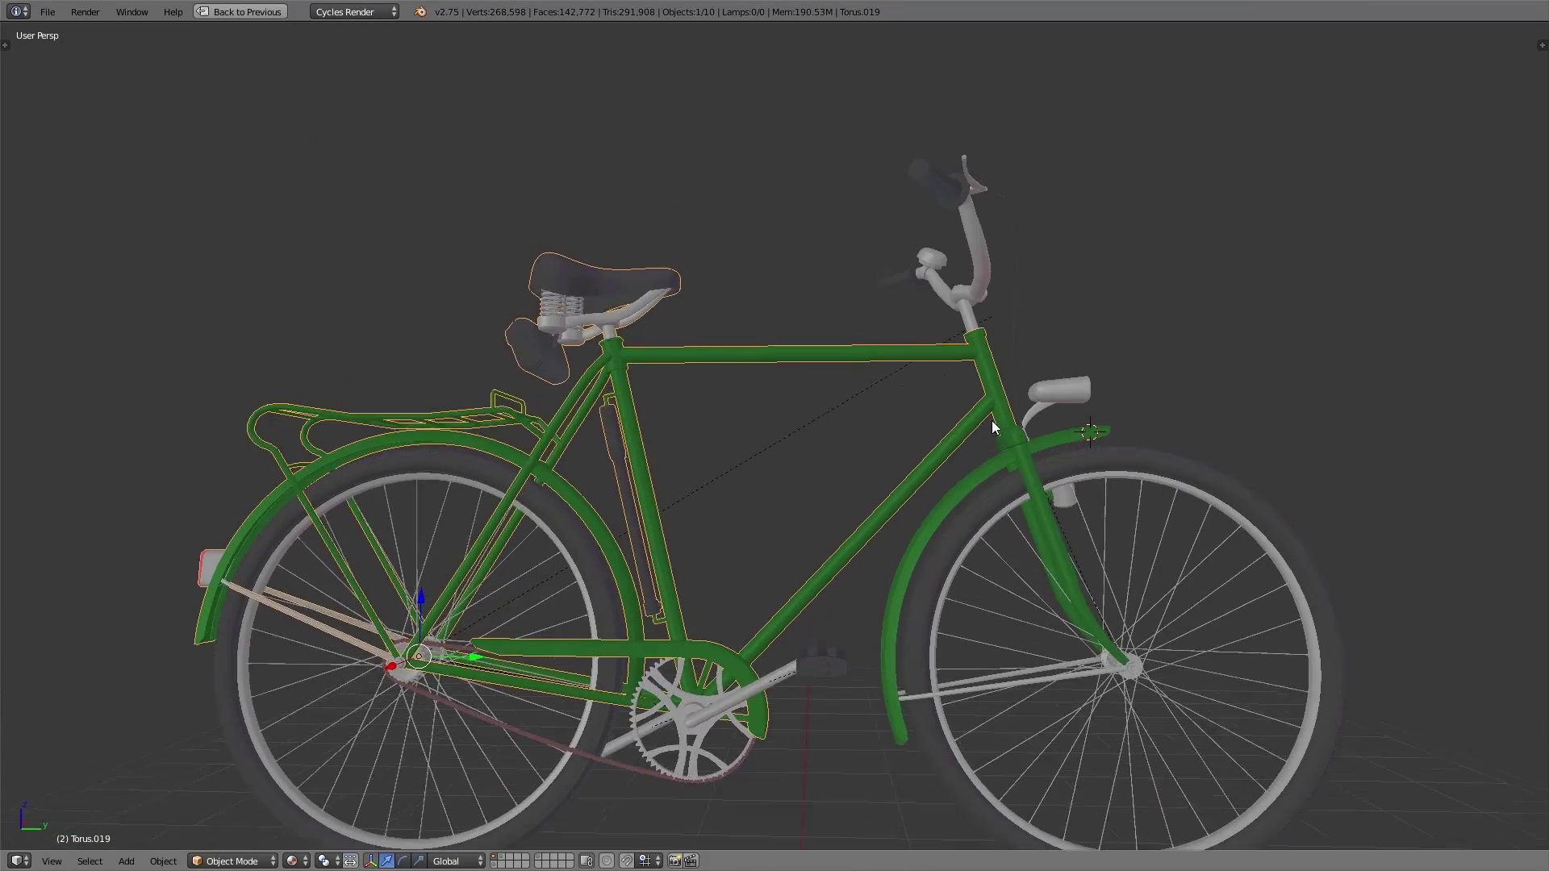
Raise the front assembly and turn the handlebar around its Z axis
middle_drag(991, 419, 968, 452)
right_click(968, 323)
key(g)
click(966, 327)
key(r)
key(z)
key(z)
click(797, 337)
Spin the rear wheel, front wheel and crank around the X axis
right_click(654, 581)
key(r)
key(x)
click(726, 363)
right_click(962, 501)
key(r)
key(x)
click(1128, 411)
right_click(791, 615)
key(r)
key(x)
click(665, 480)
Deselect everything and orbit to a rear three-quarter view of both bikes
middle_drag(670, 484, 973, 532)
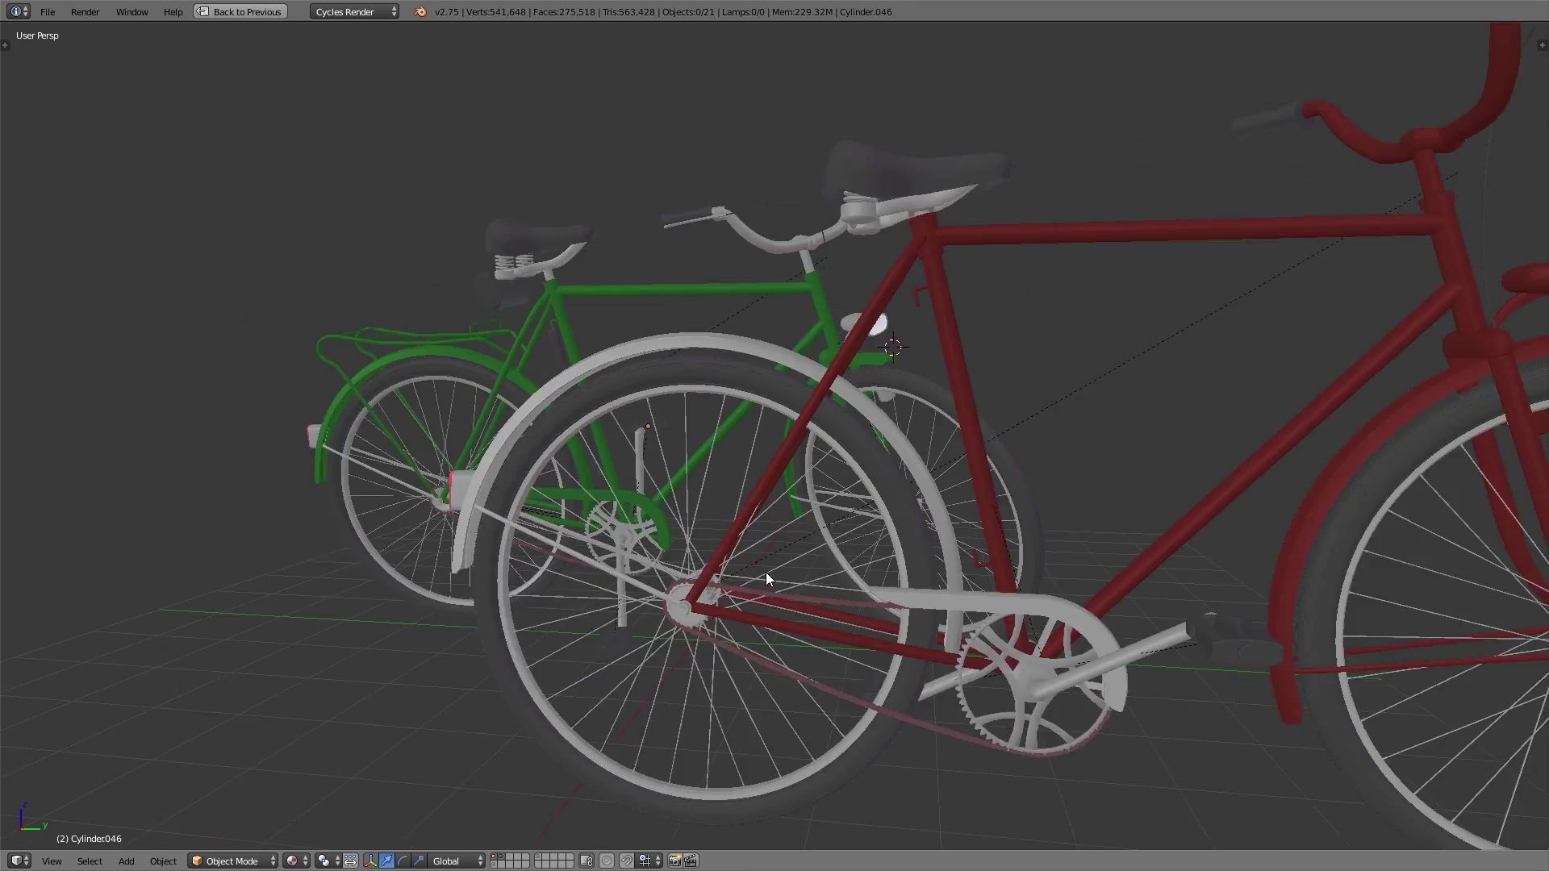
middle_drag(766, 573, 1195, 436)
key(a)
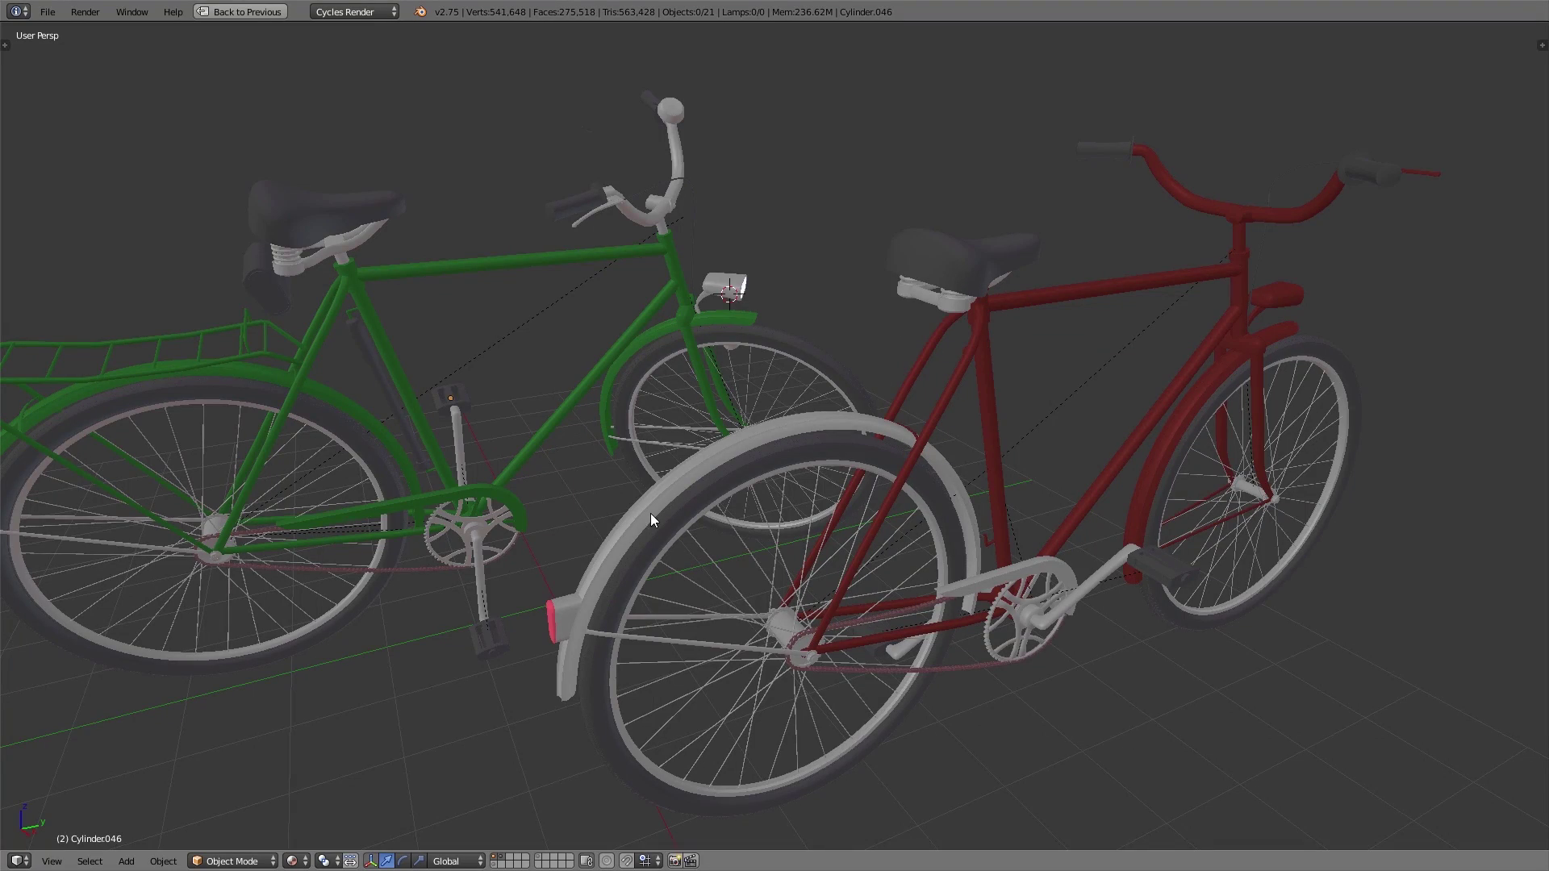
middle_drag(824, 389, 795, 428)
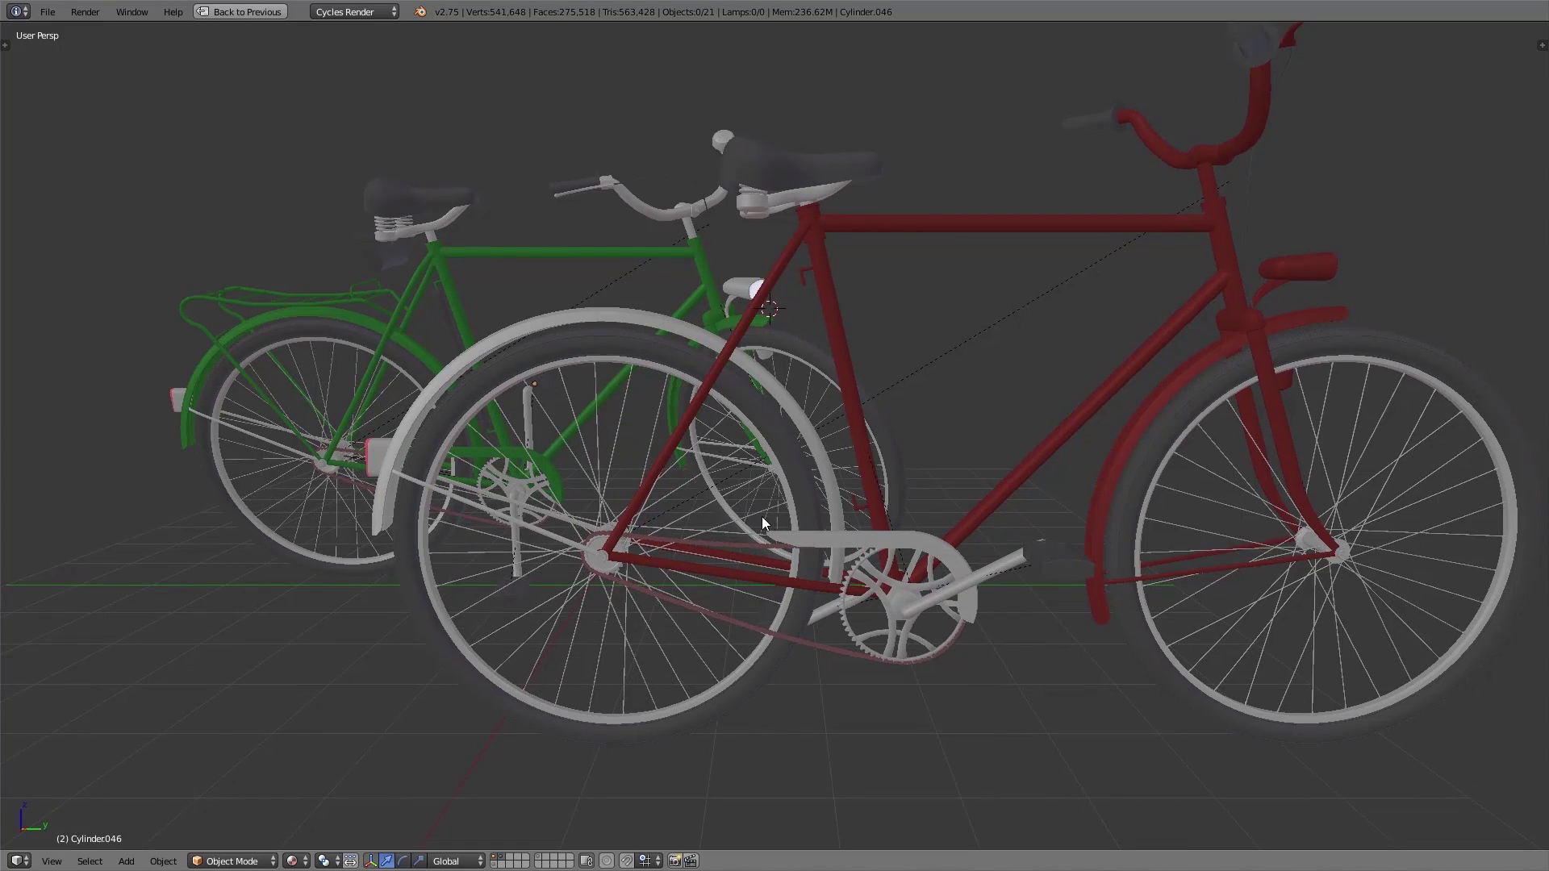
middle_drag(808, 533, 885, 544)
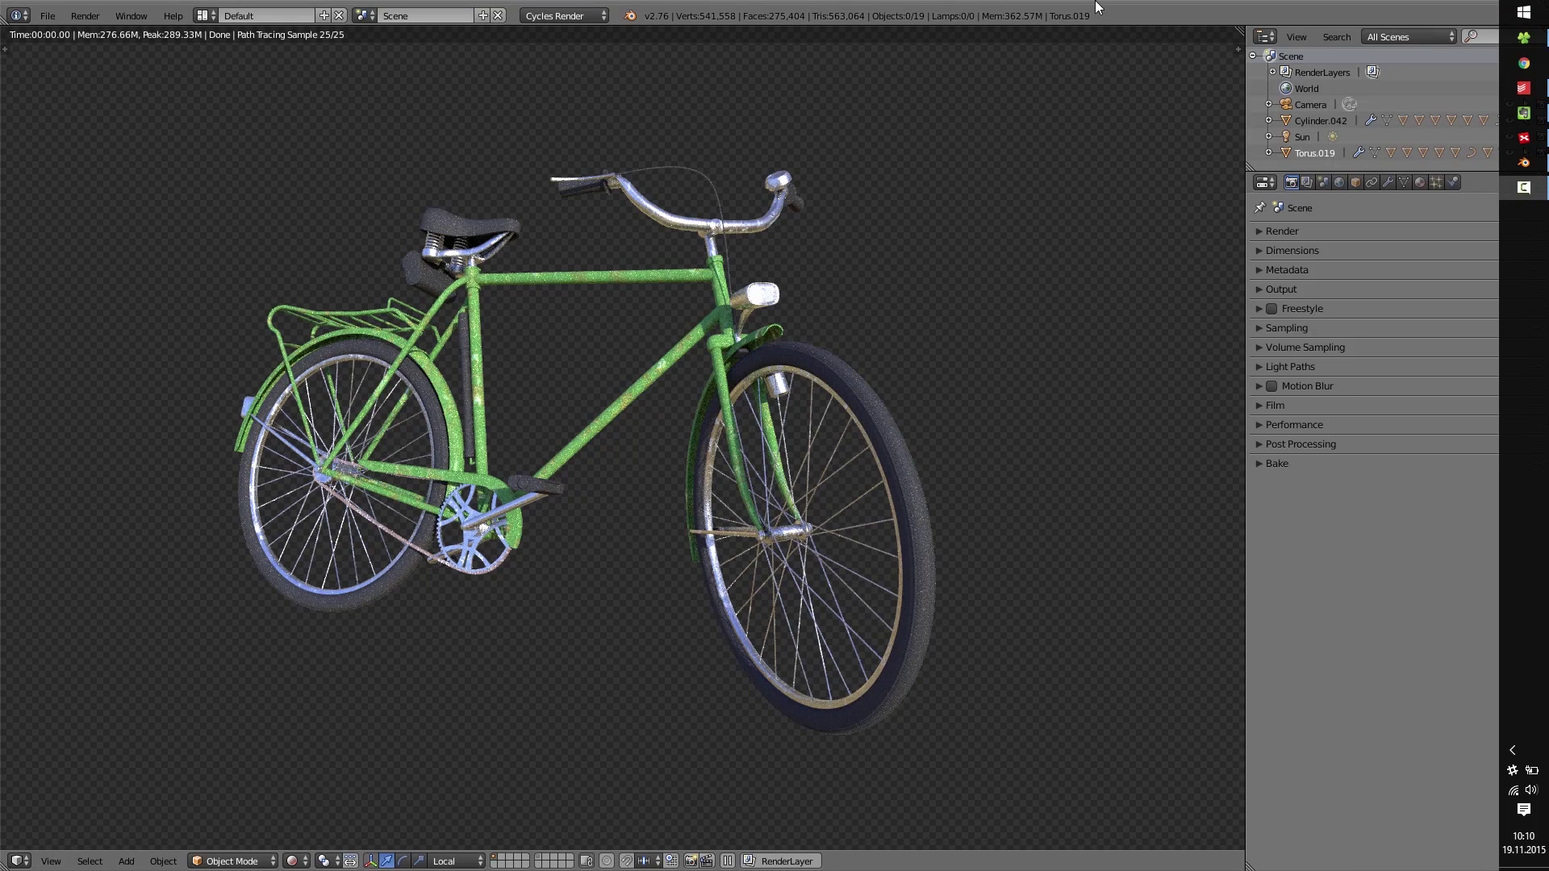
mouse_move(428, 485)
middle_down()
mouse_move(594, 478)
mouse_move(739, 506)
middle_up()
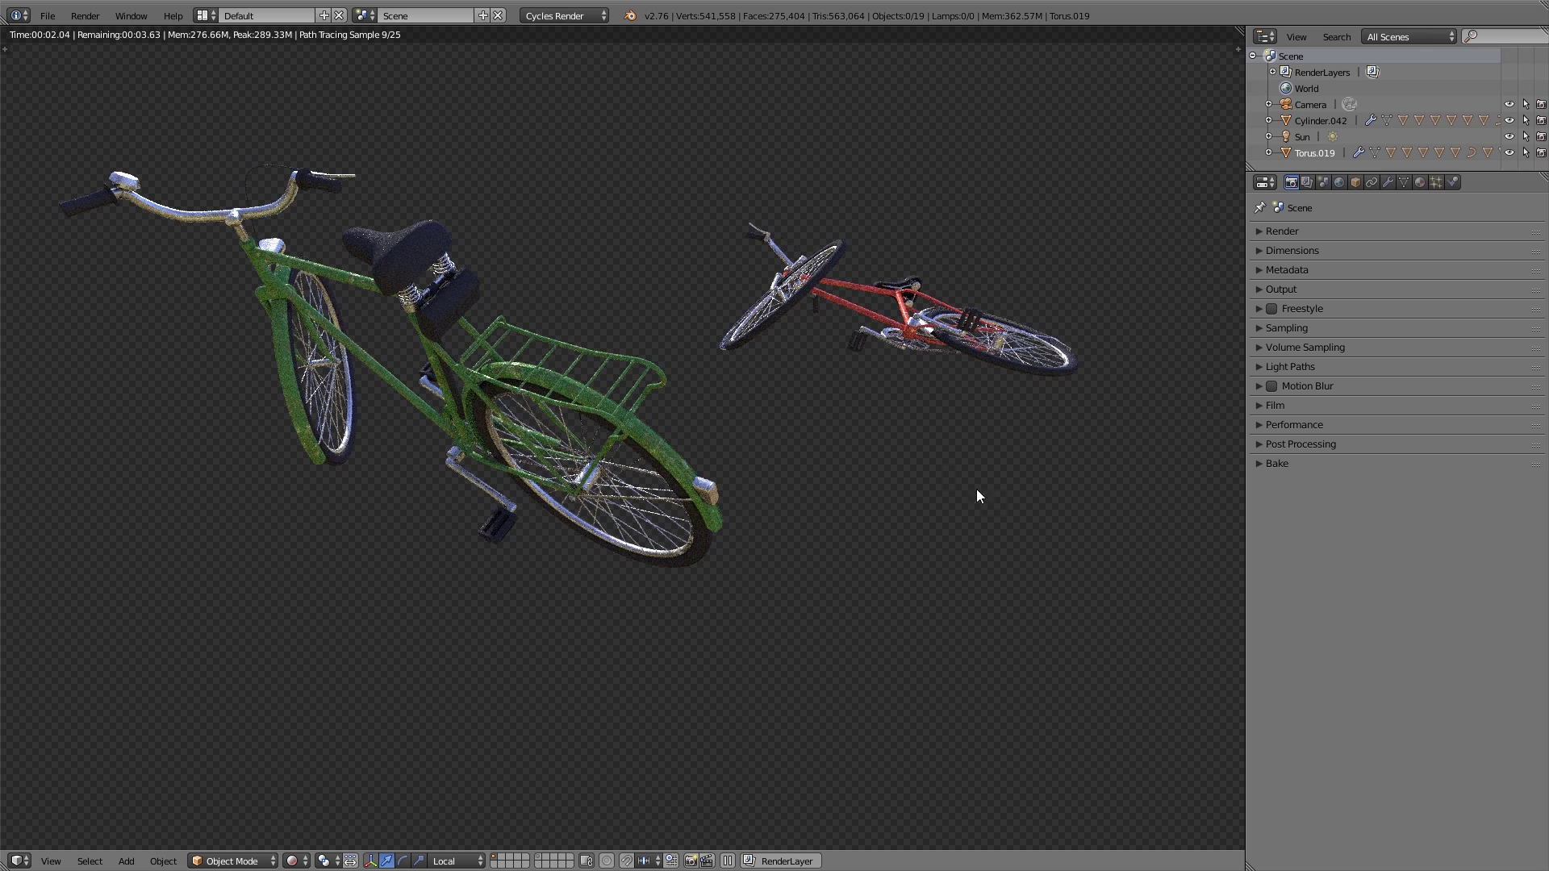
mouse_move(773, 337)
middle_down()
mouse_move(559, 299)
mouse_move(440, 311)
mouse_move(361, 302)
mouse_move(375, 297)
middle_up()
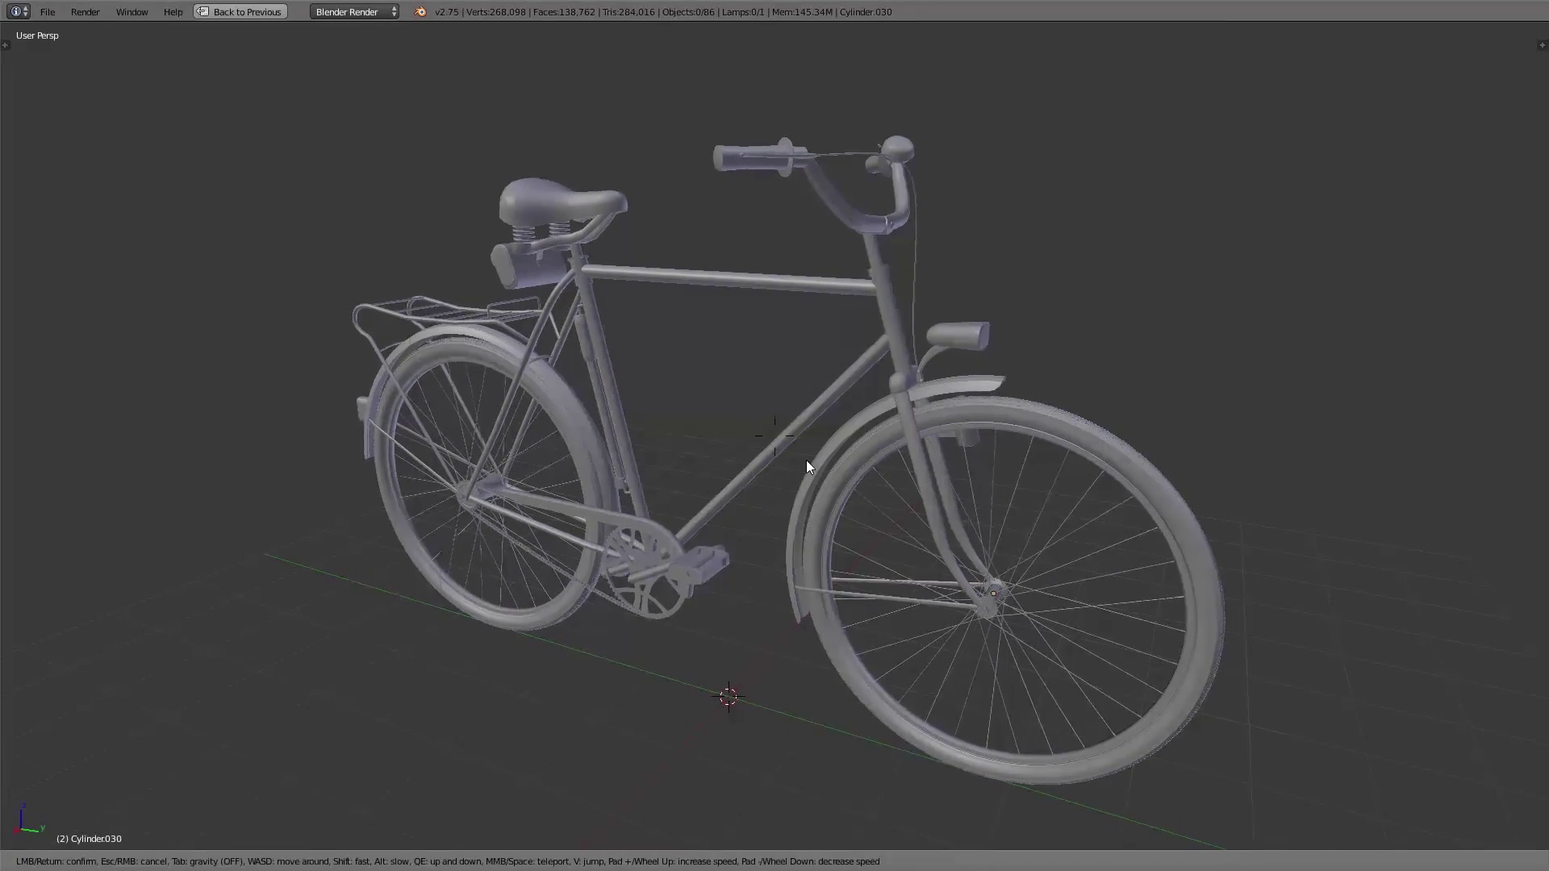
Cancel the fork and handlebar rotation, then turn the chainring crank to a new angle
key(w)
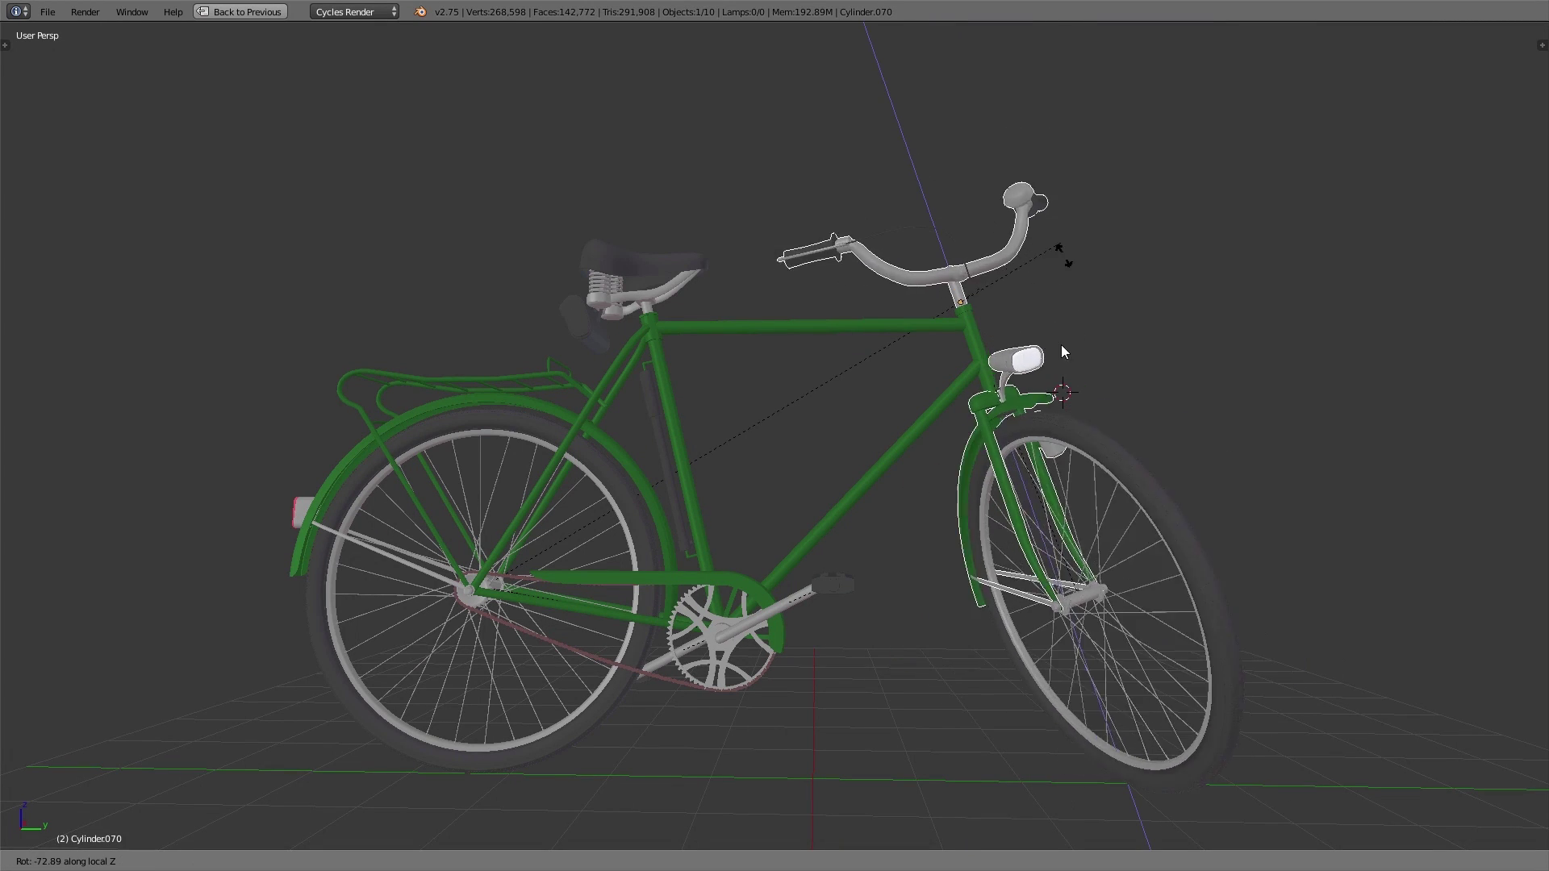
key(Escape)
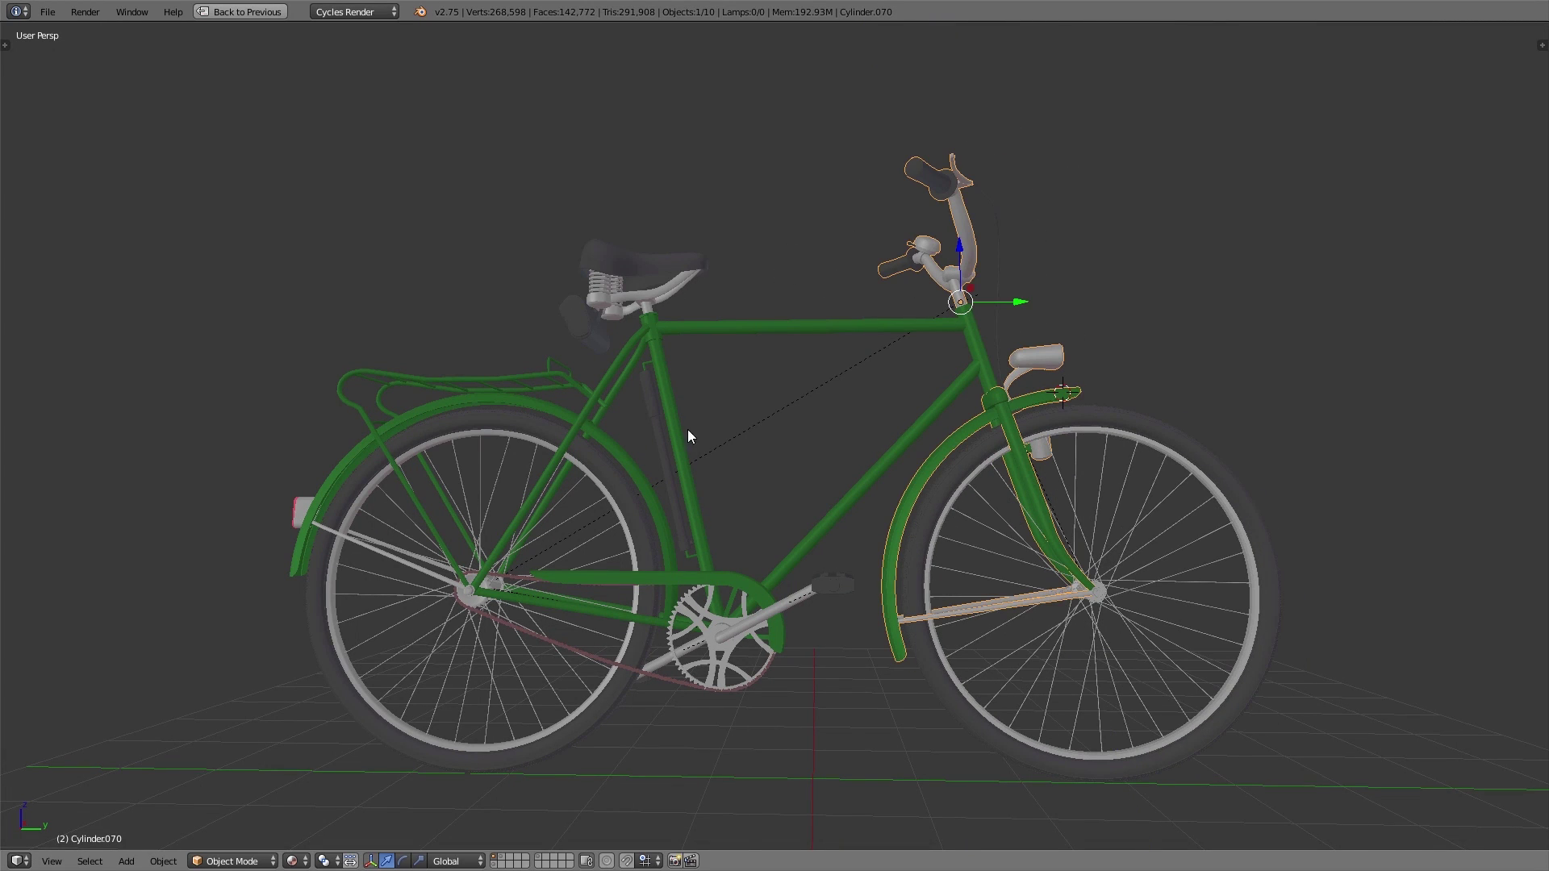
right_click(736, 637)
key(r)
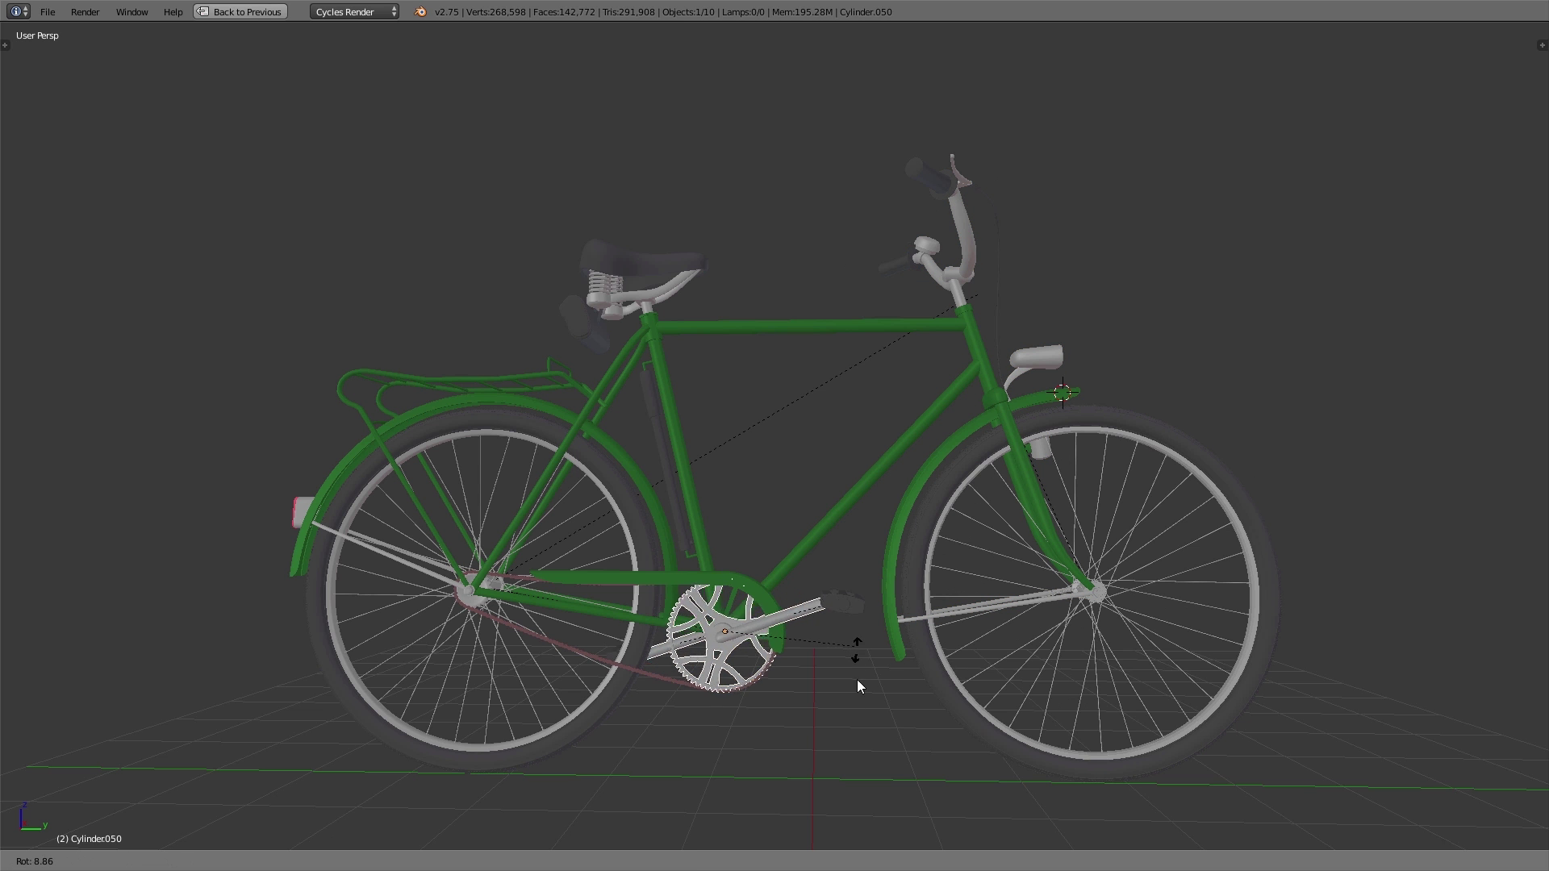
click(839, 565)
Rotate the rear wheel and orbit the rendered view around the bikes
right_click(618, 502)
key(r)
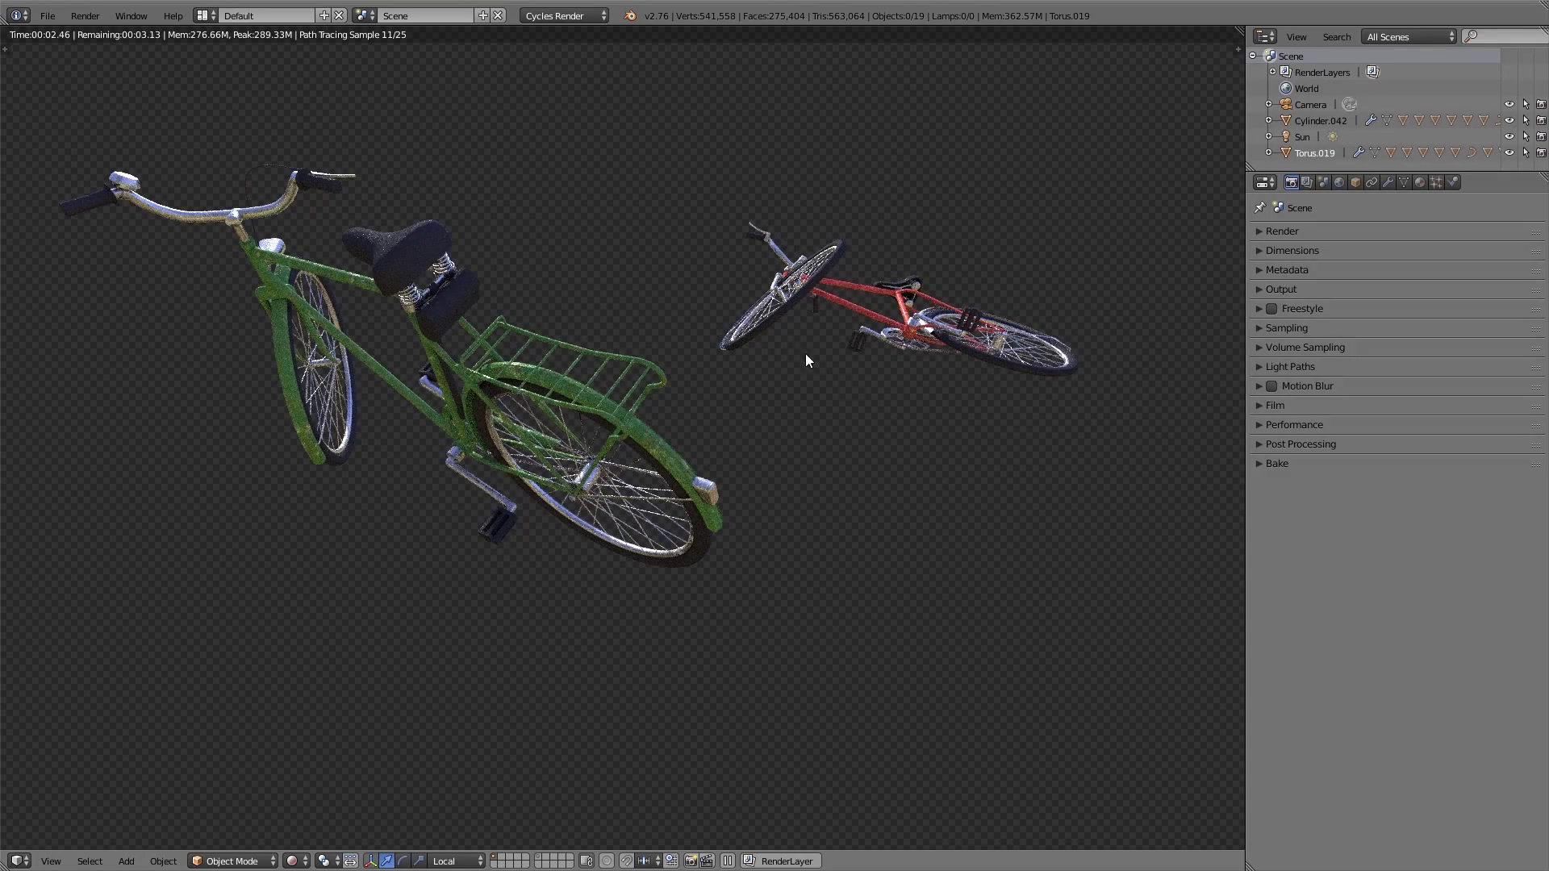
middle_drag(806, 355, 362, 301)
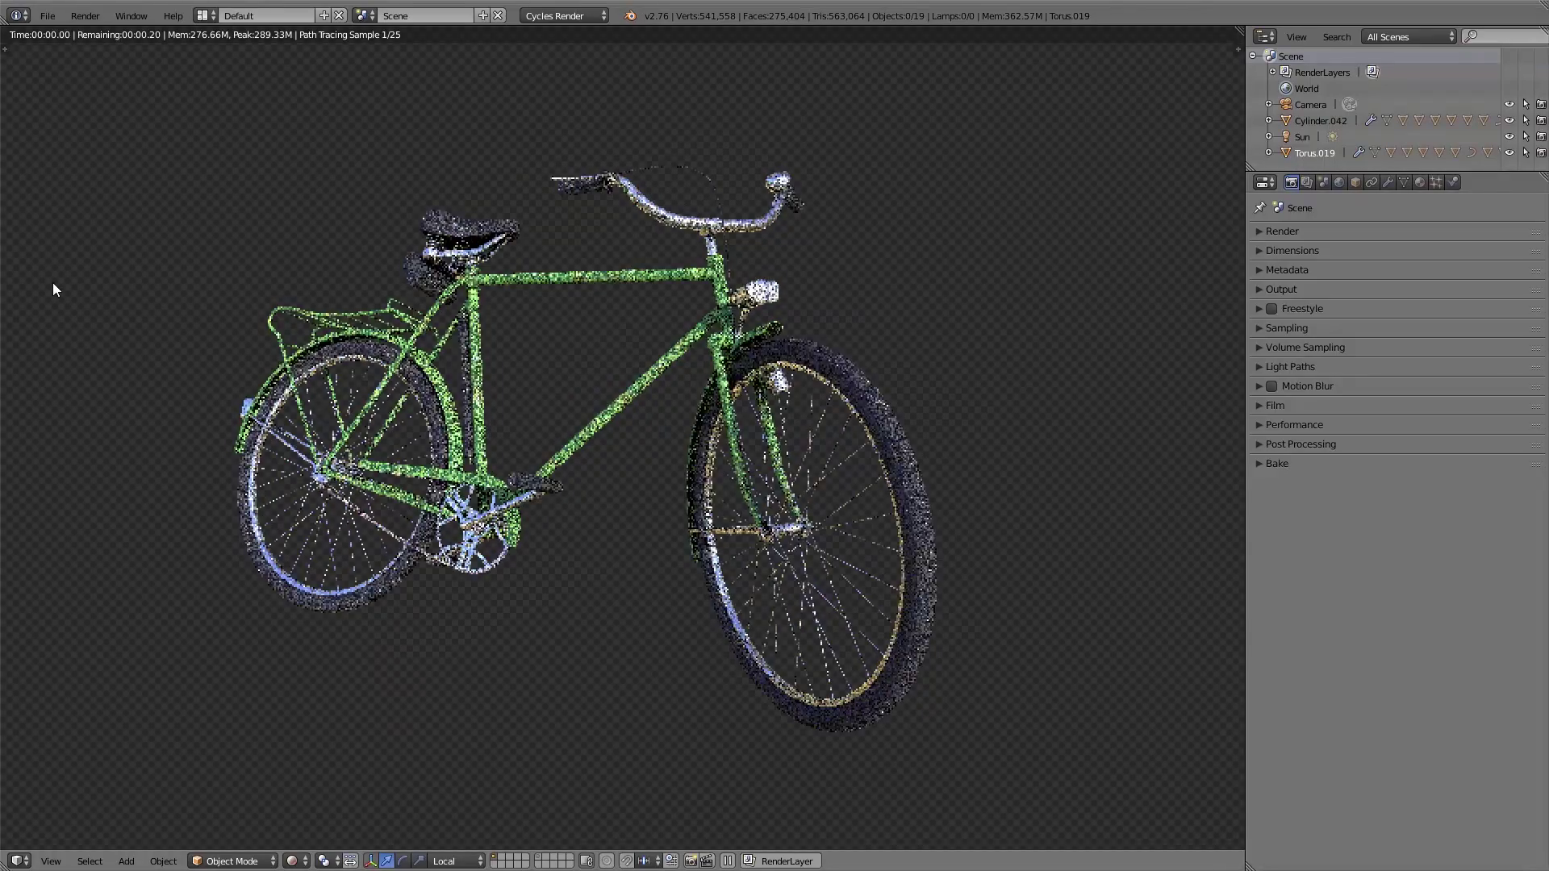